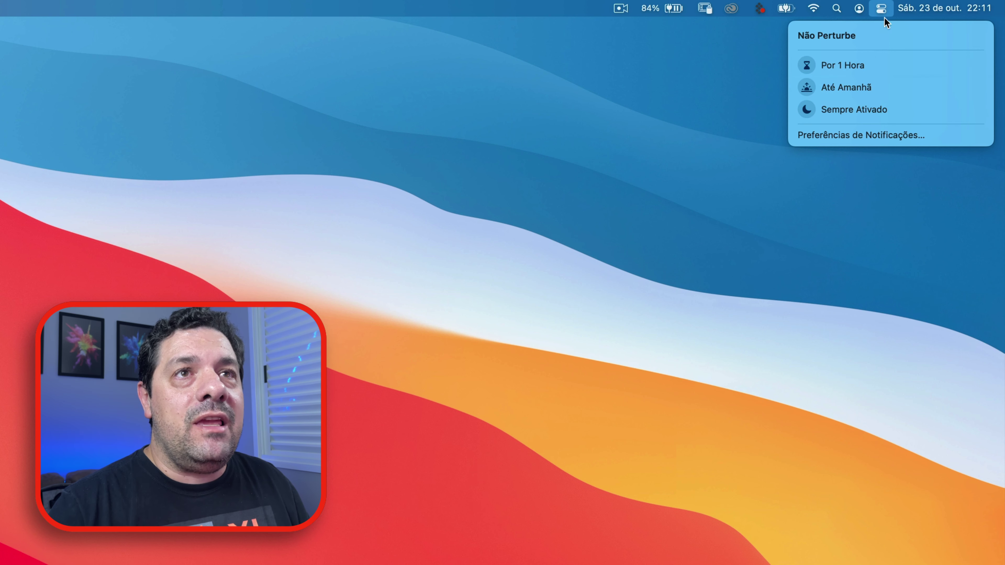
# Step: Turn on Do Not Disturb (Não Perturbe) for one hour
pyautogui.click(832, 66)
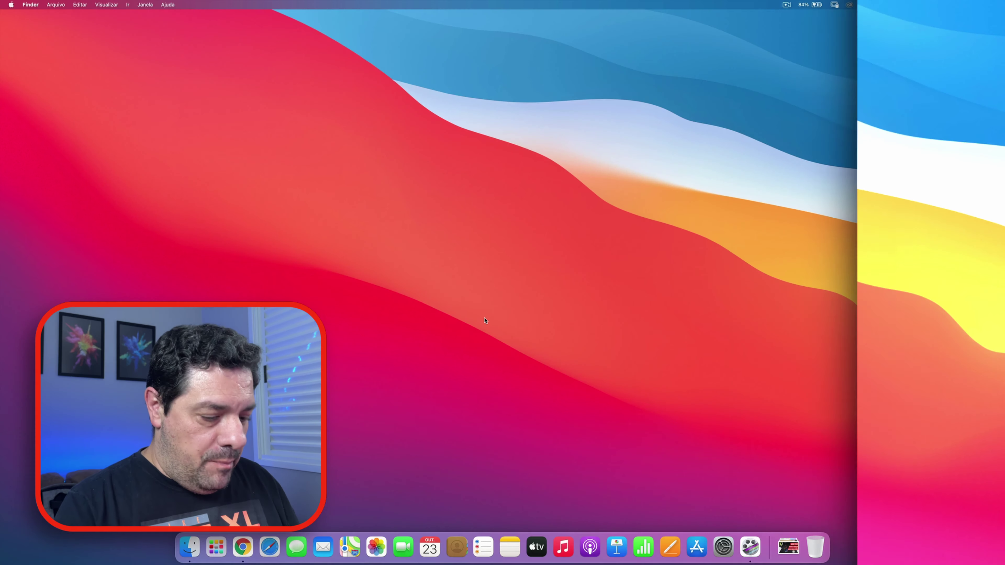
# Step: Open the Downloads folder in a new Finder window and start a batch rename of all its files
pyautogui.press('super+n')
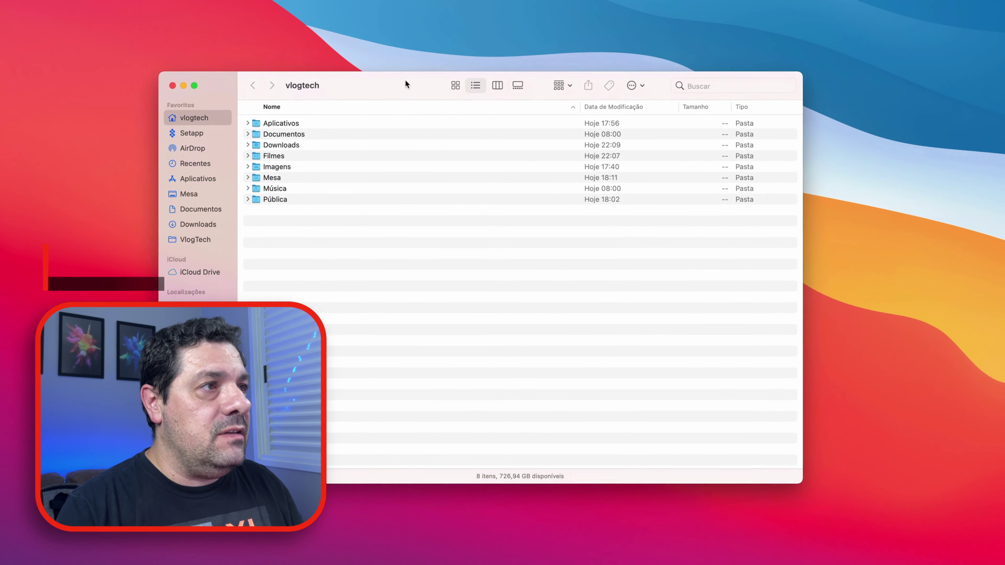
pyautogui.click(194, 222)
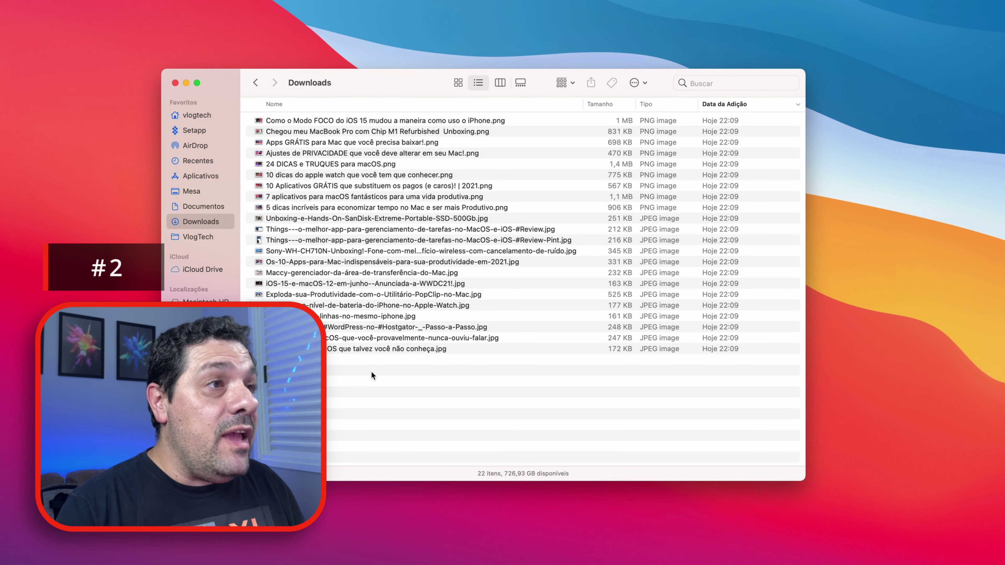
pyautogui.moveTo(363, 399); pyautogui.dragTo(325, 119)
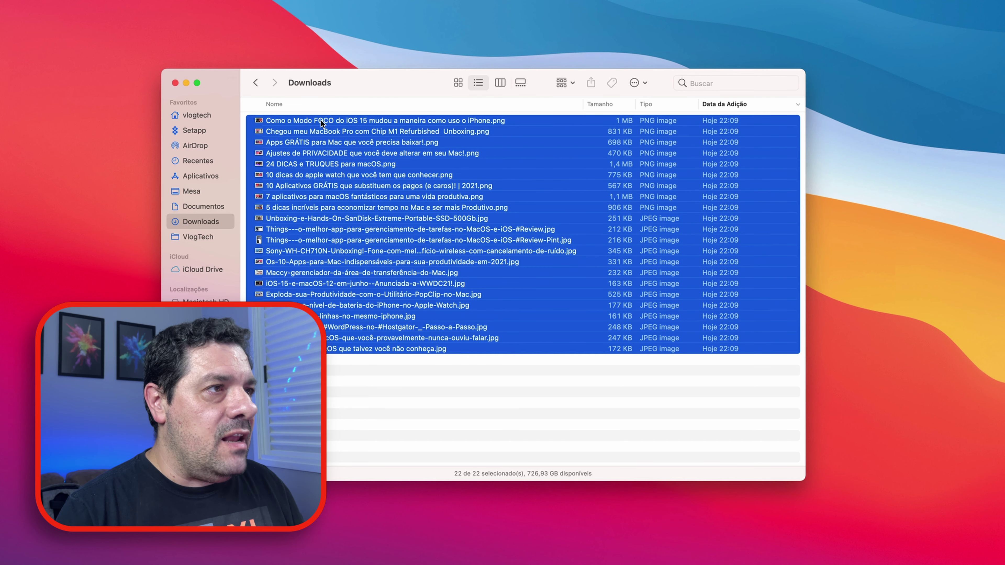
pyautogui.rightClick(357, 190)
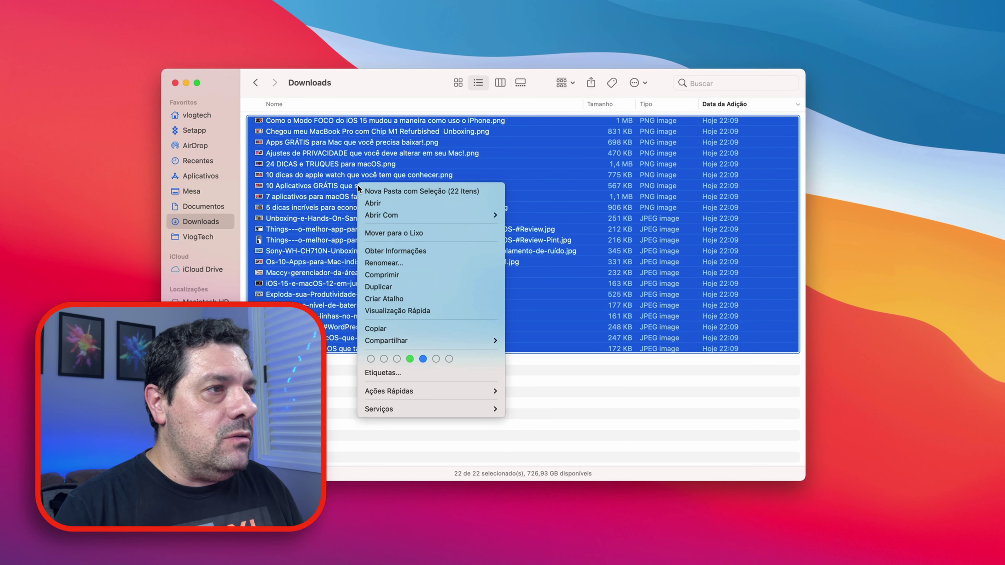
pyautogui.click(377, 264)
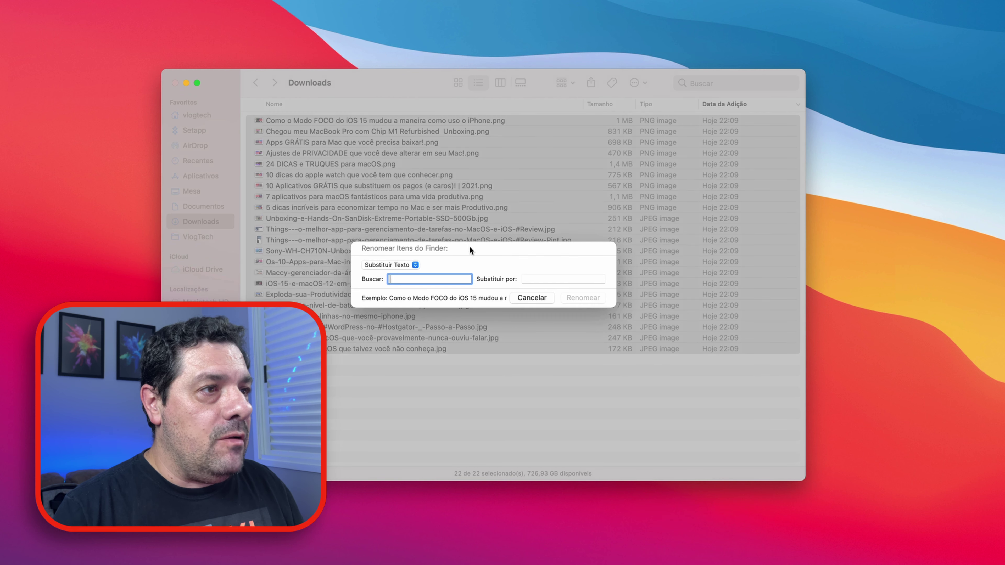
# Step: Set up the batch rename to replace the text "como" with "Fazer" using Substituir Texto
pyautogui.click(378, 265)
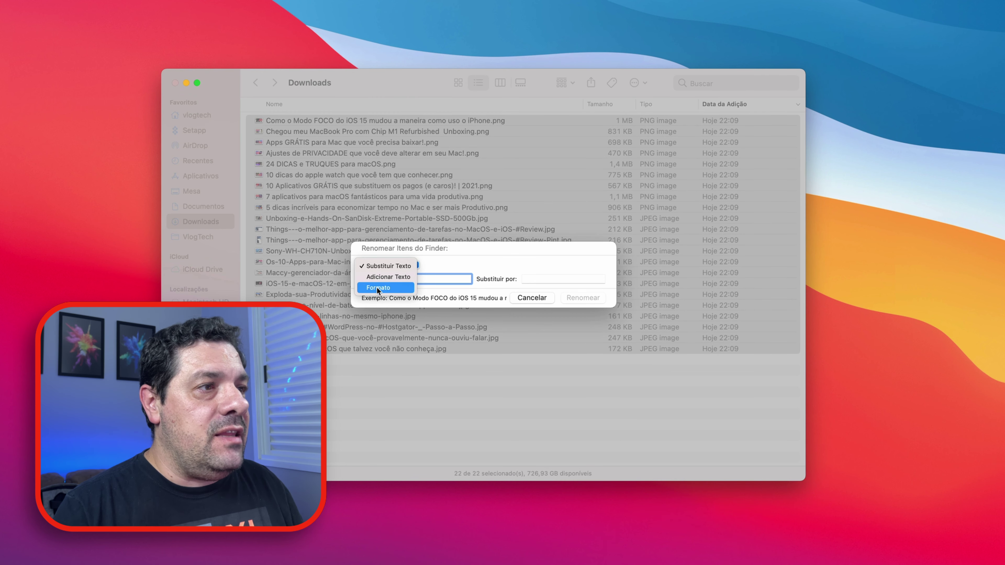
pyautogui.click(392, 264)
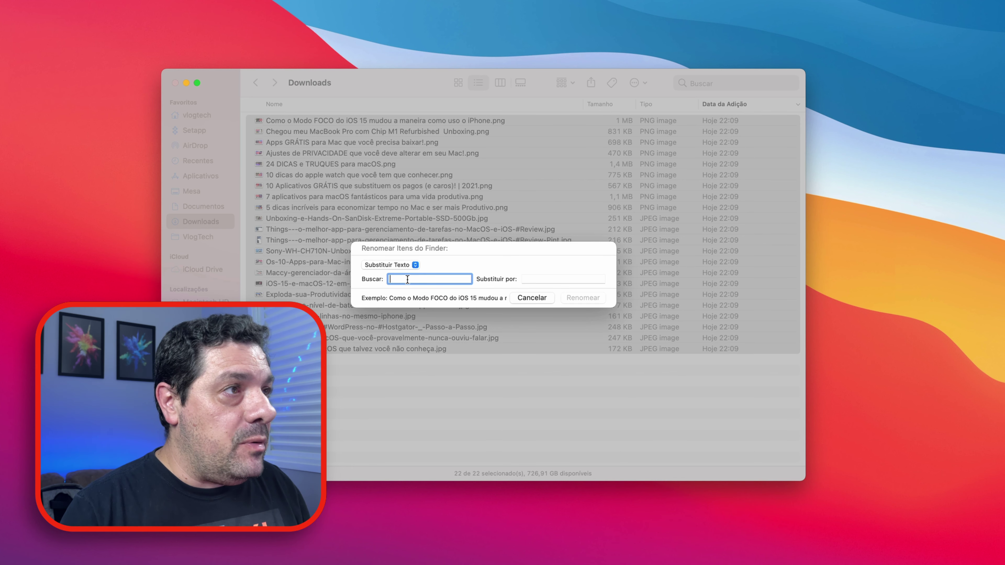
pyautogui.write('como')
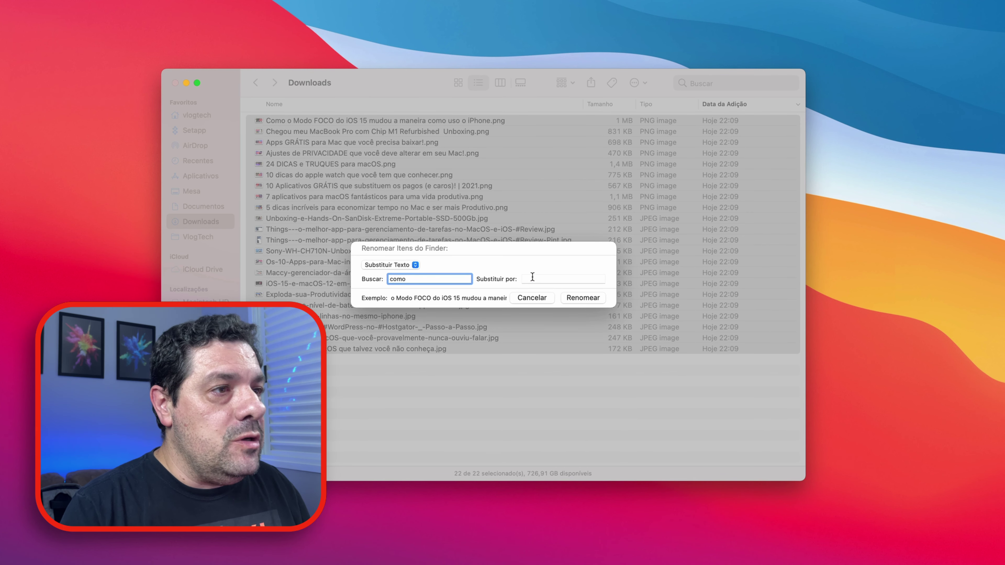
pyautogui.click(533, 278)
pyautogui.write('Fazer')
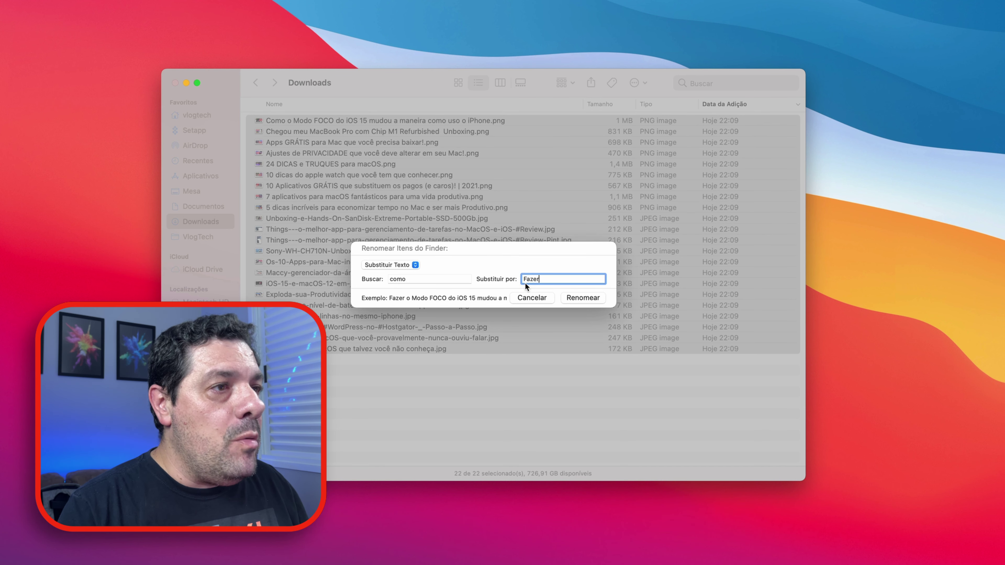
# Step: Rename the selected files by adding the text "Vlogtech_" before each name (Adicionar Texto, antes do nome)
pyautogui.click(387, 265)
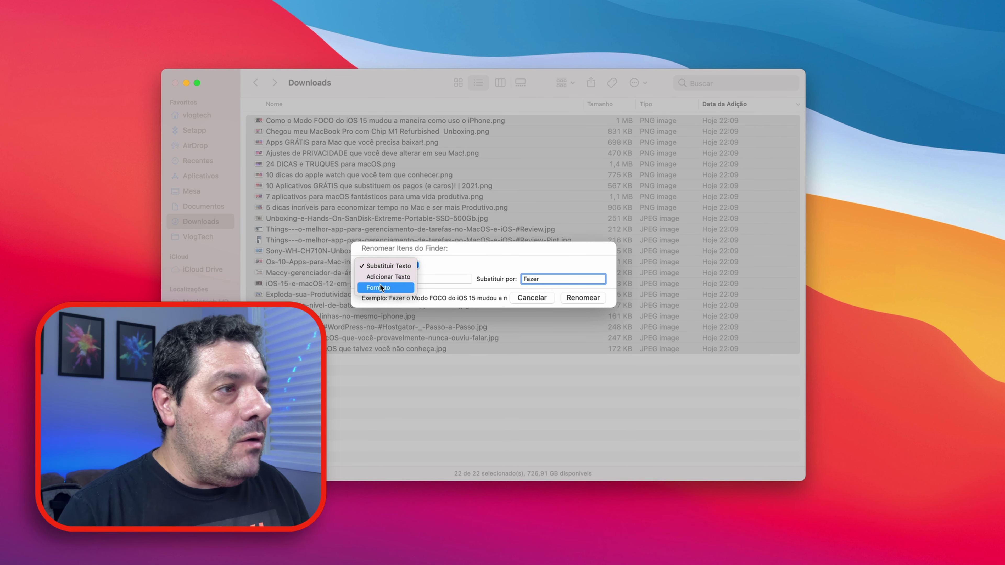
pyautogui.click(376, 277)
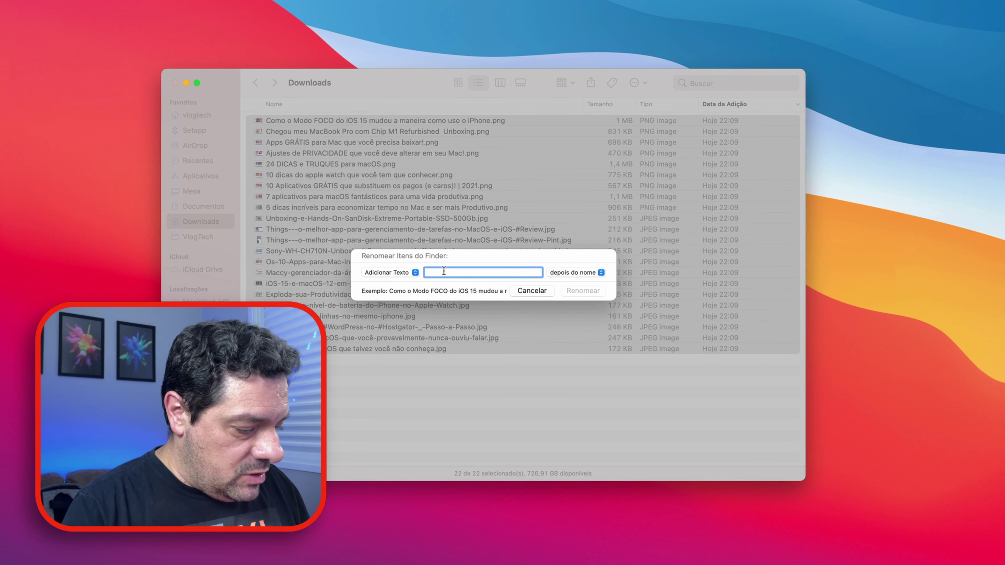
pyautogui.write('Vlogtech')
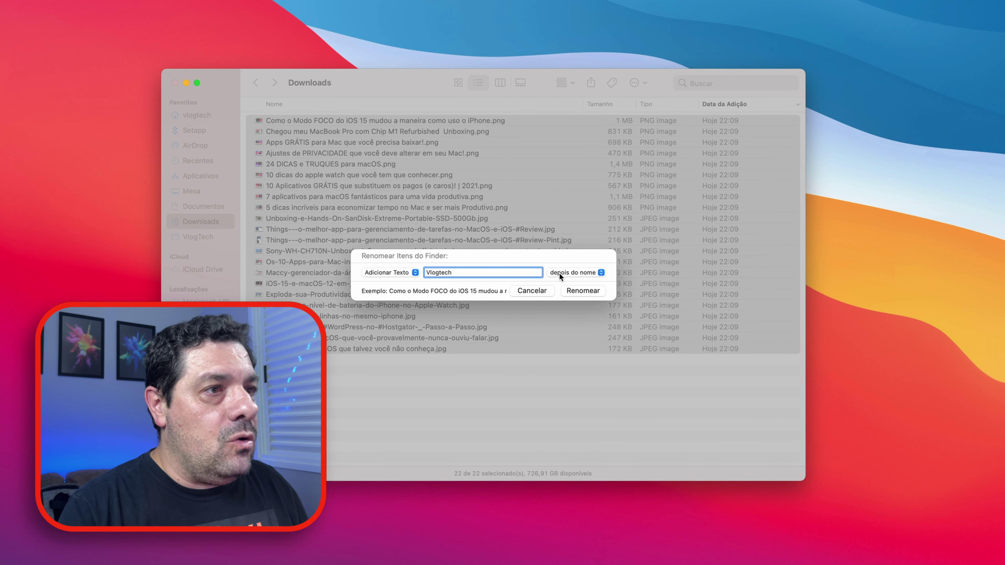
pyautogui.click(559, 273)
pyautogui.click(562, 287)
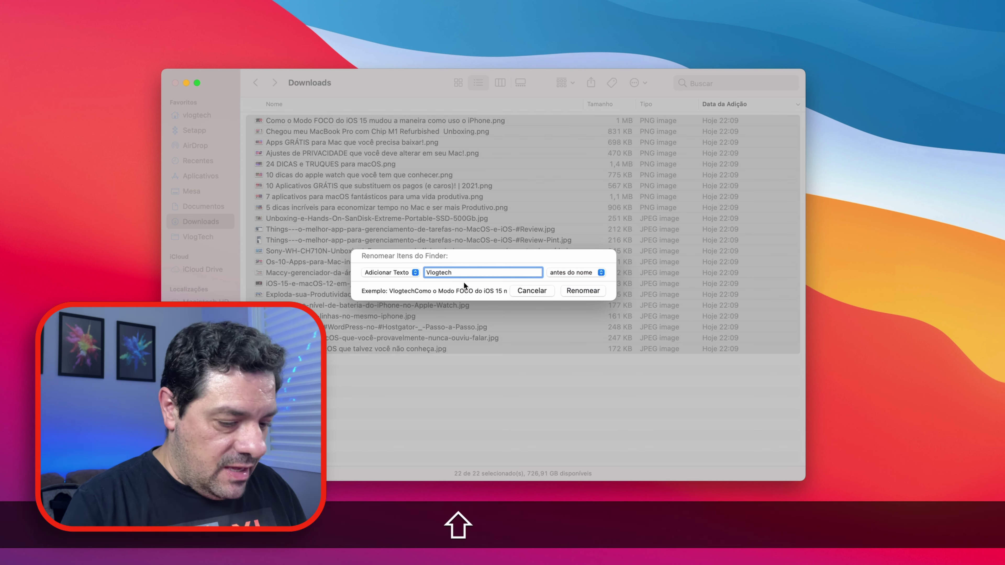
pyautogui.write('_')
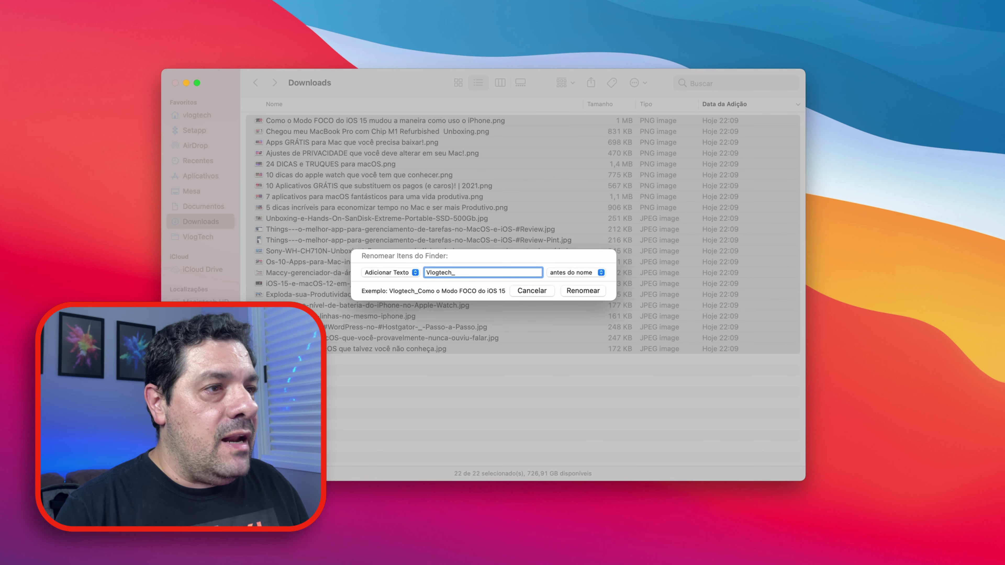
pyautogui.press('Return')
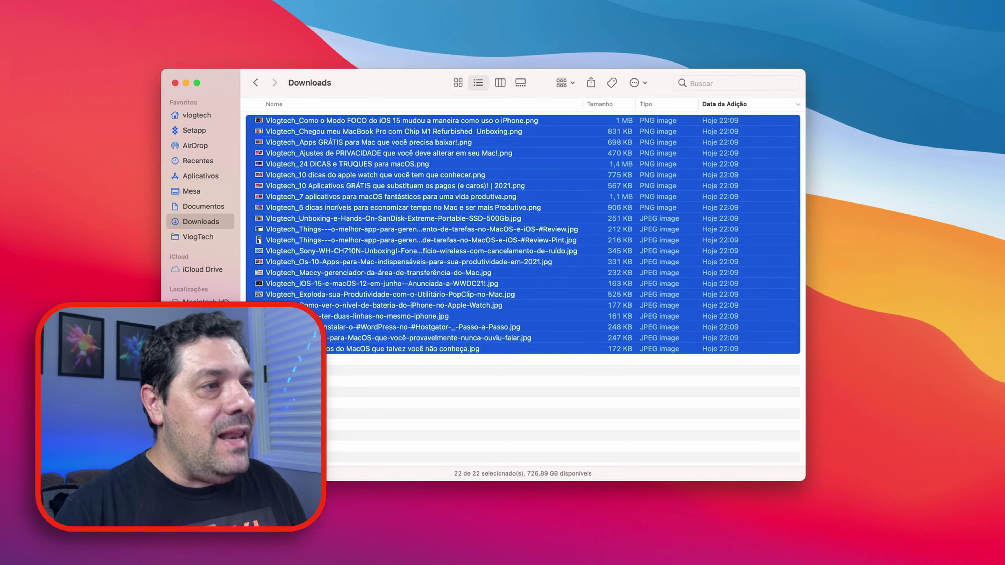
# Step: Start another batch rename of the selected files using Formato with the name format Nome e Contador
pyautogui.rightClick(423, 189)
pyautogui.click(441, 338)
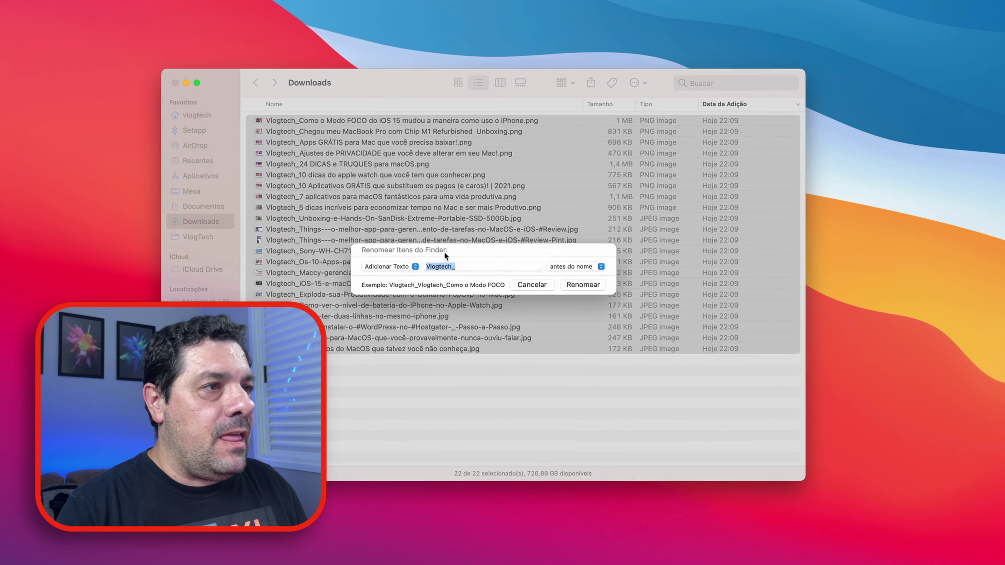
pyautogui.click(390, 272)
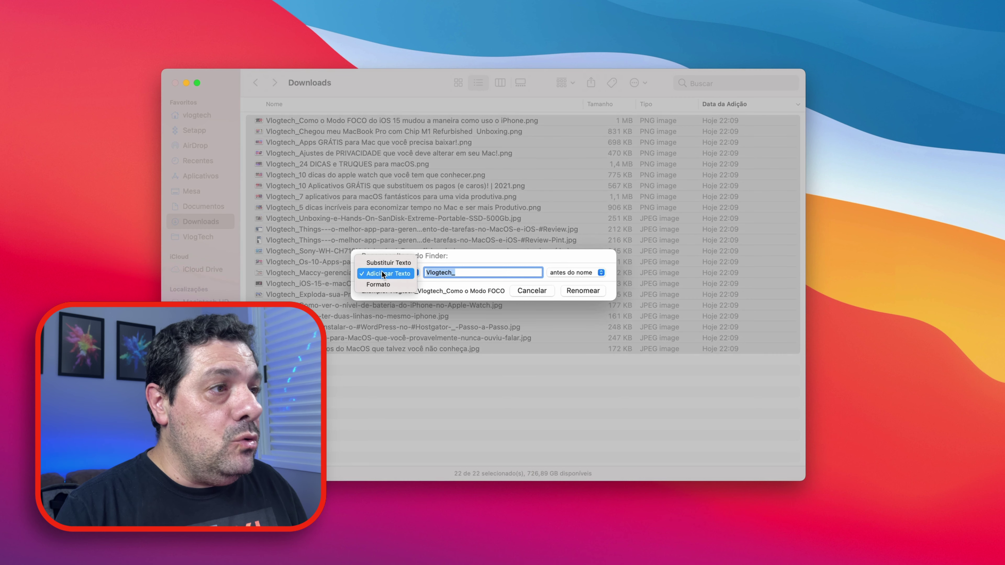
pyautogui.click(377, 285)
pyautogui.click(437, 272)
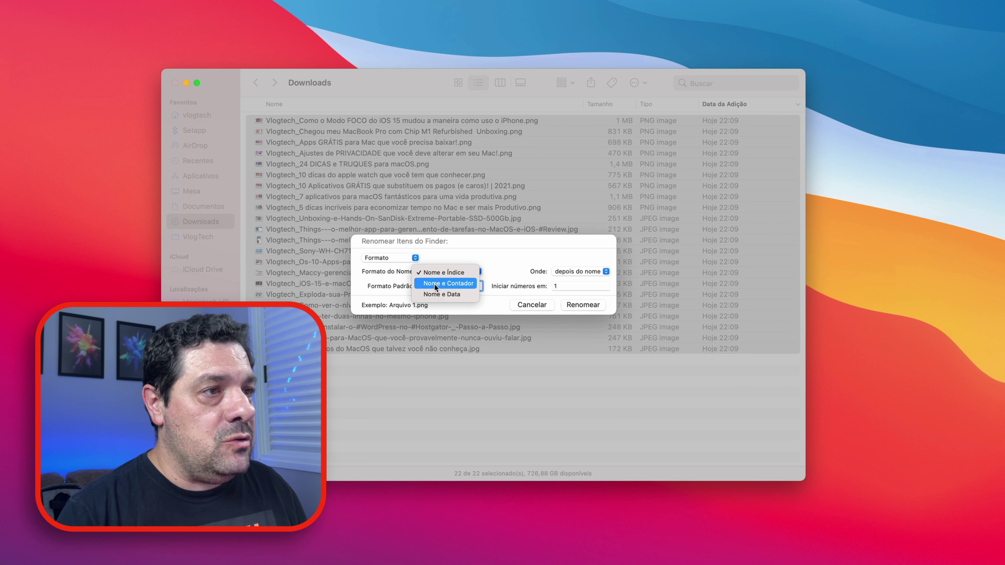
pyautogui.click(571, 271)
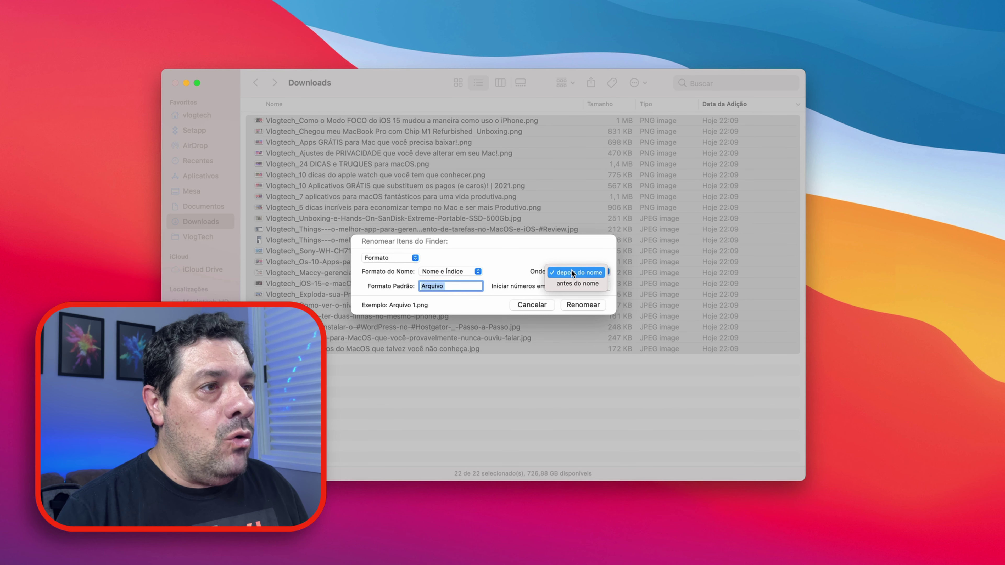
pyautogui.click(518, 276)
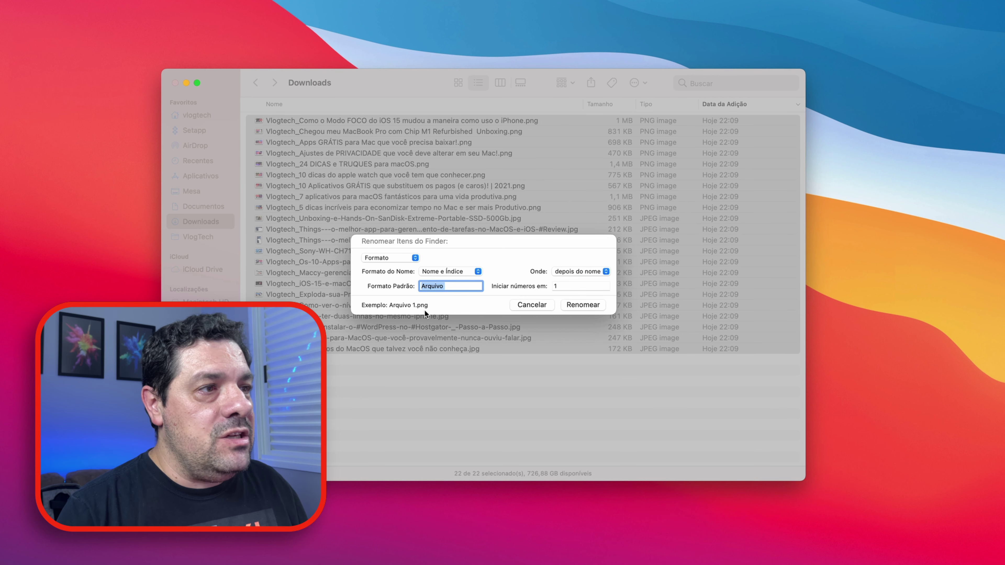
pyautogui.click(439, 271)
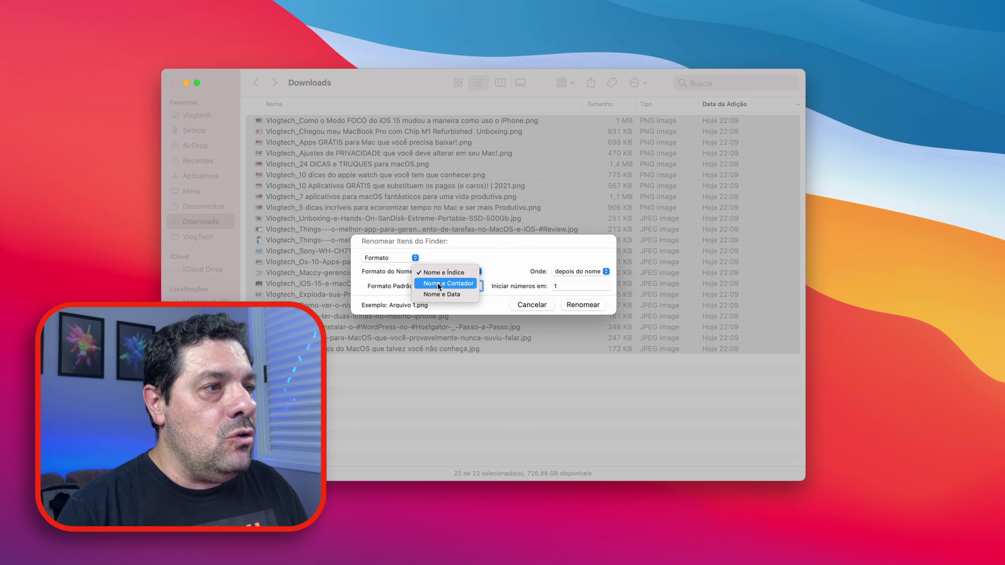
pyautogui.click(437, 283)
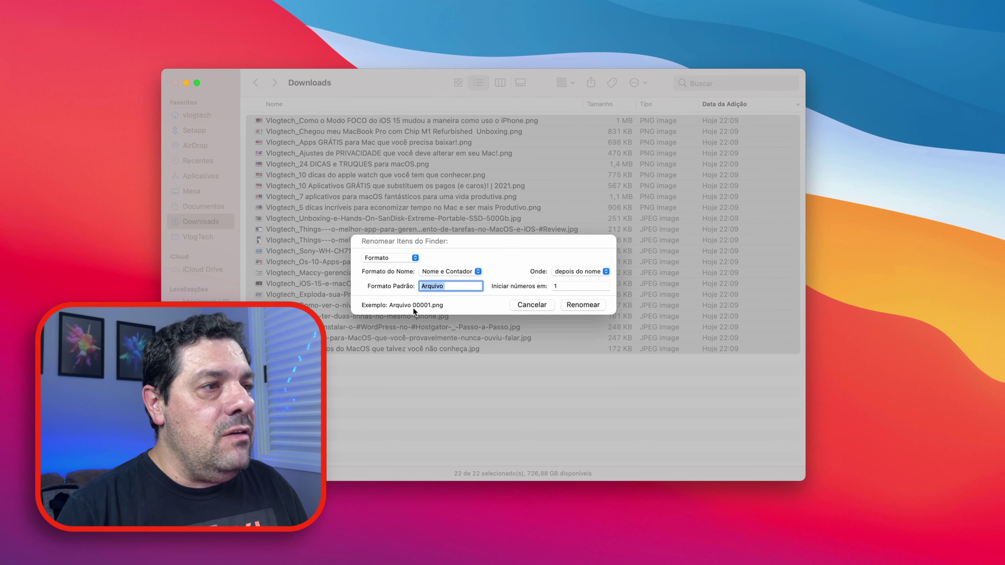
# Step: Rename the files with the custom format "VlogTech", numbering from 10 and the counter placed after the name (depois do nome)
pyautogui.write('Vlo')
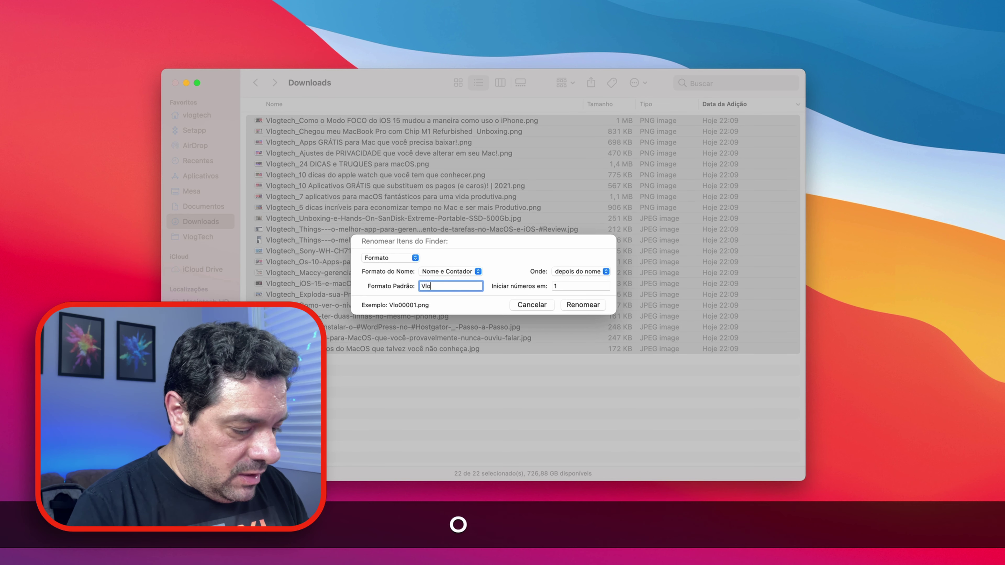
pyautogui.write('gTech')
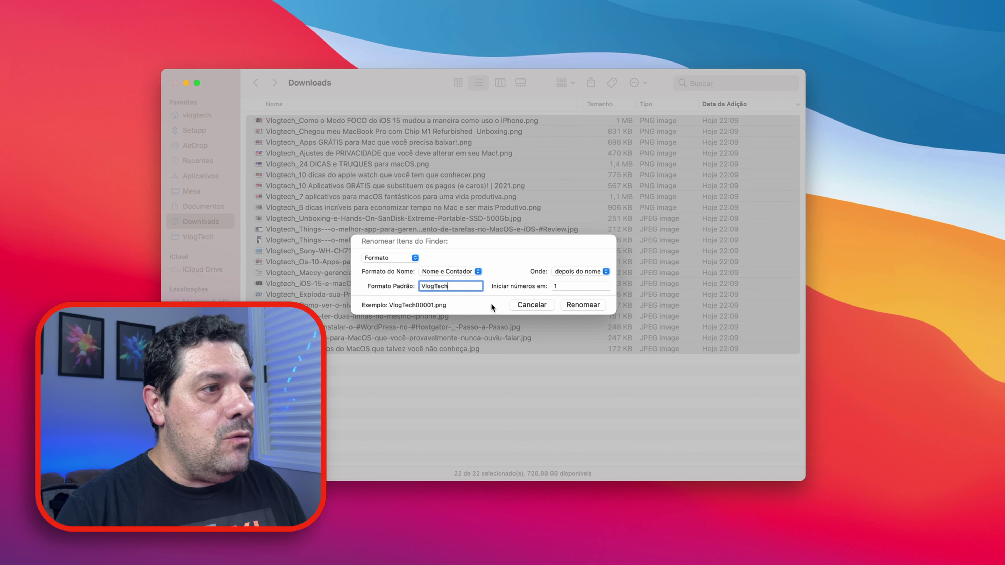
pyautogui.click(561, 286)
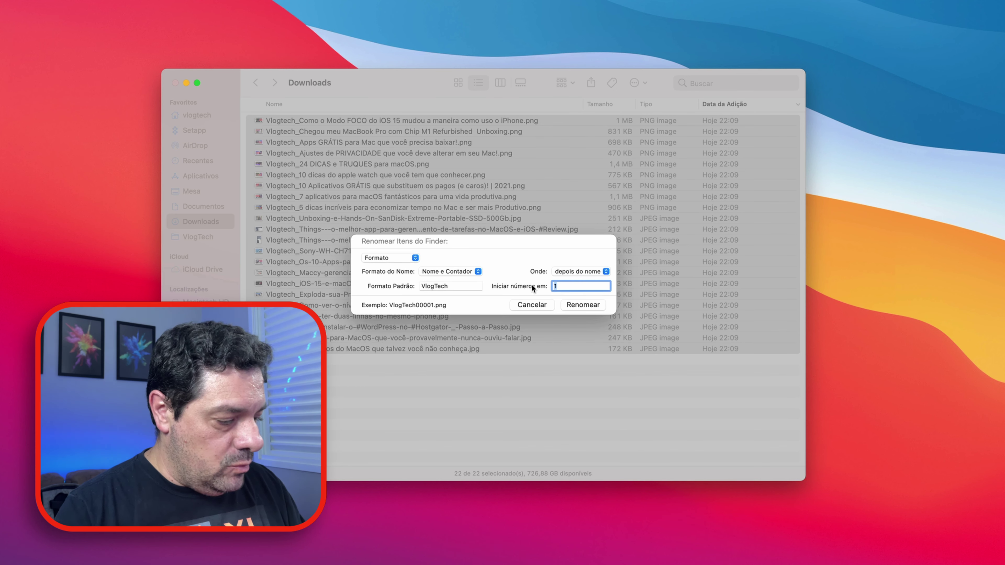
pyautogui.write('0')
pyautogui.click(571, 272)
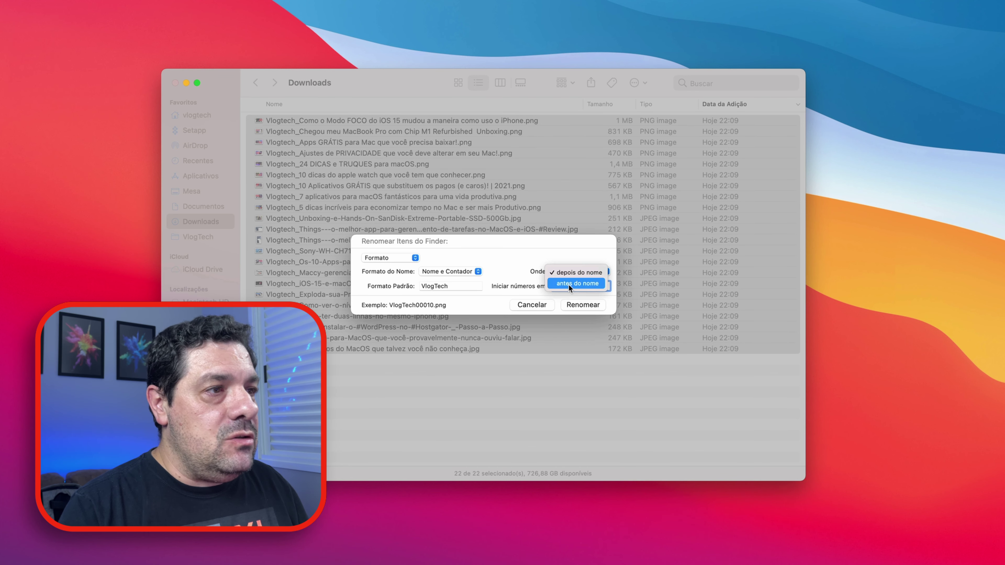
pyautogui.click(568, 284)
pyautogui.click(574, 275)
pyautogui.click(574, 260)
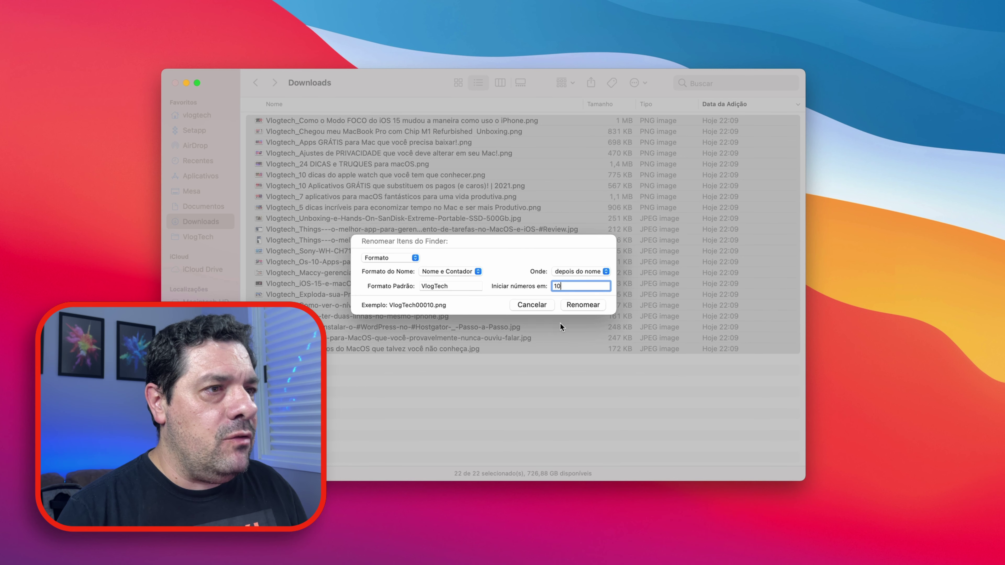
pyautogui.click(579, 305)
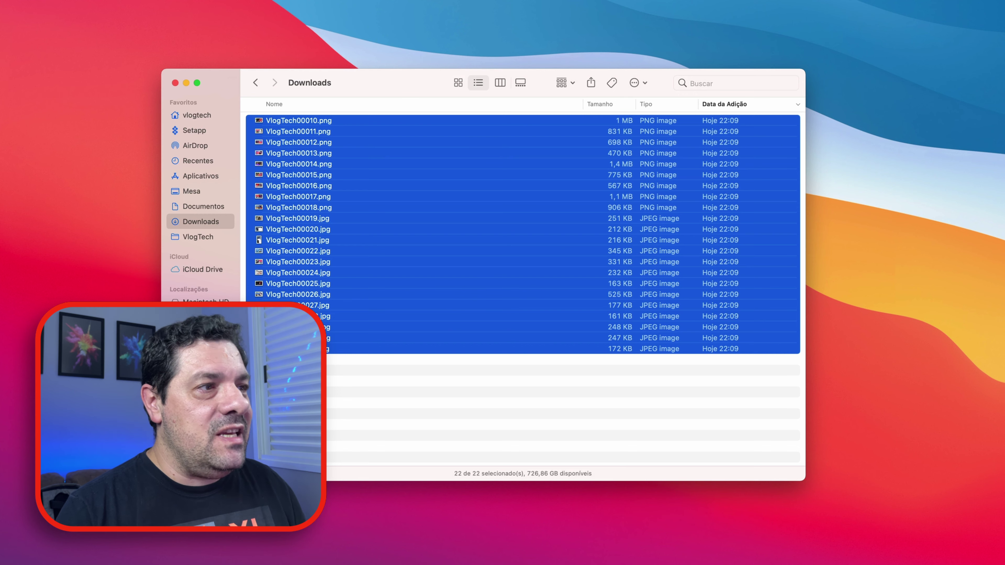
# Step: Undo the last batch rename and clear the file selection
pyautogui.press('super+z')
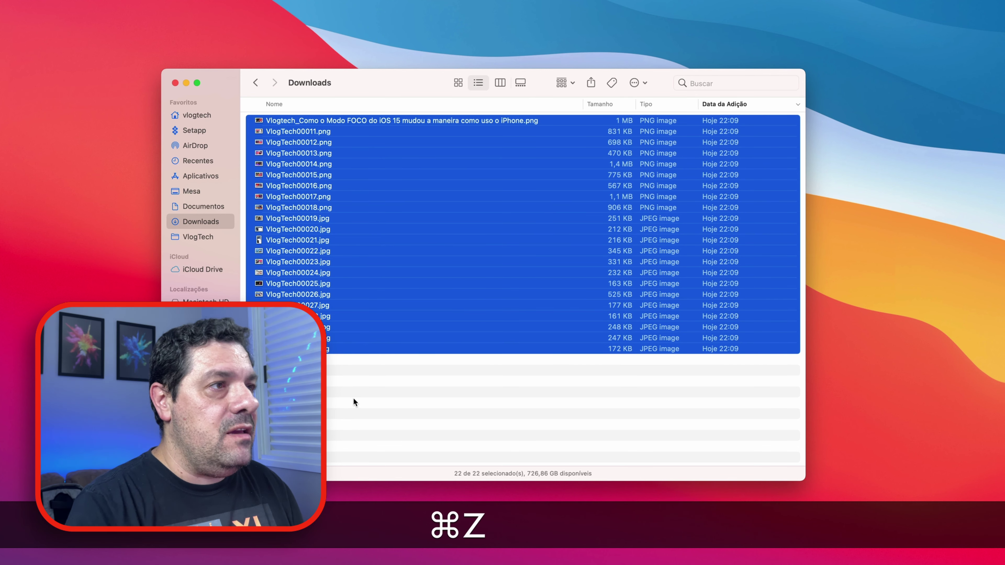
pyautogui.click(348, 387)
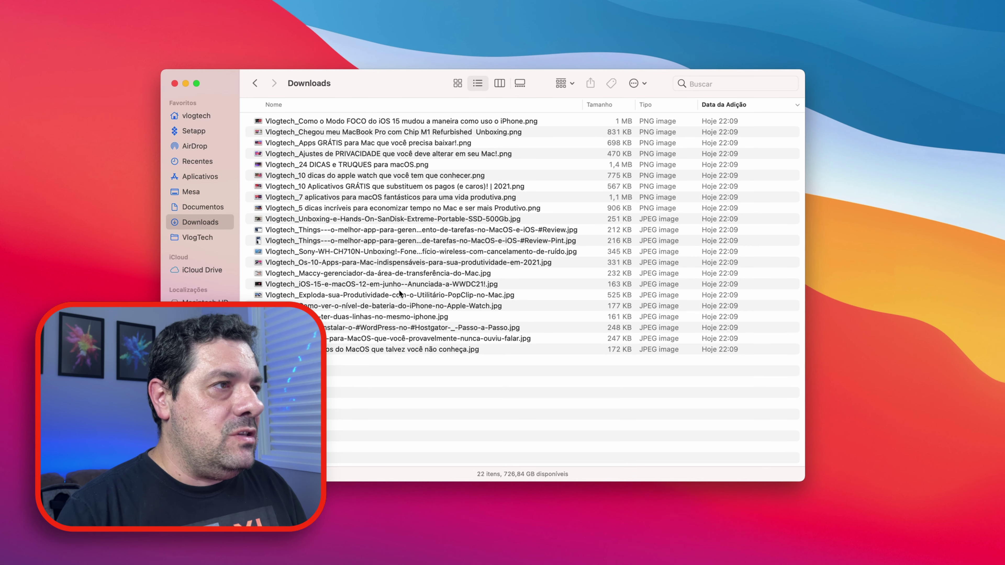
# Step: Preview the first file in Downloads with Quick Look, first in a window and again in full screen
pyautogui.press('Down')
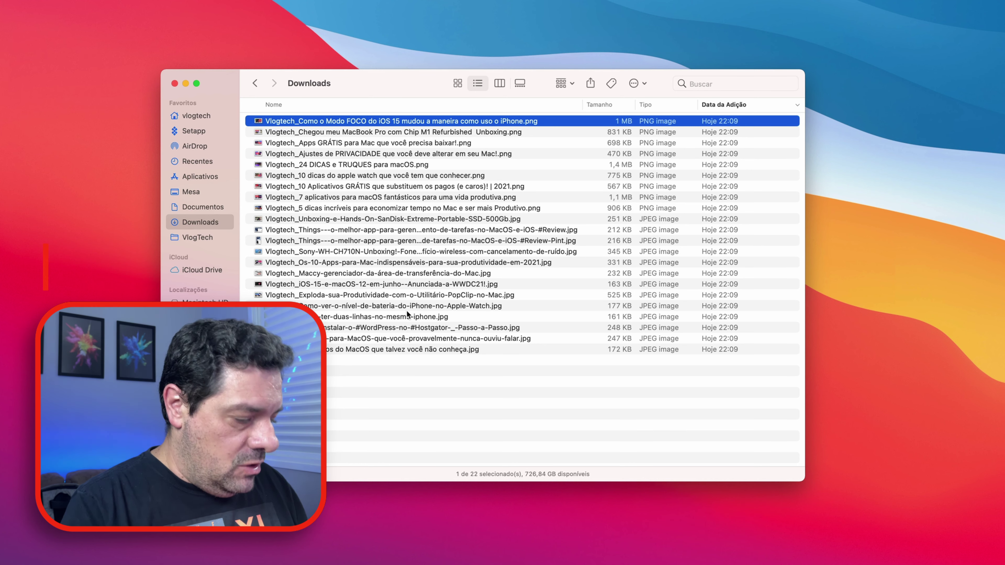
pyautogui.press('space')
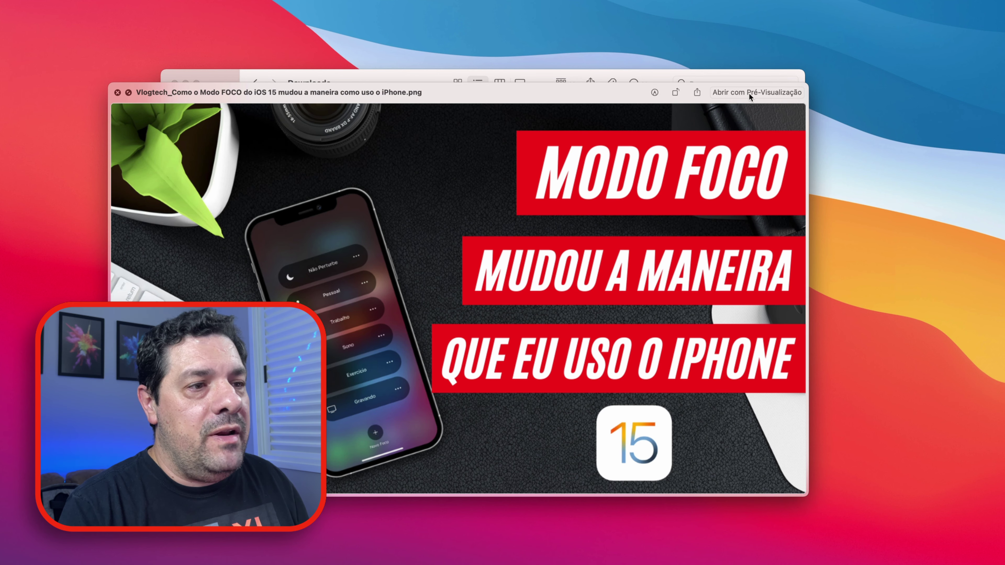
pyautogui.press('space')
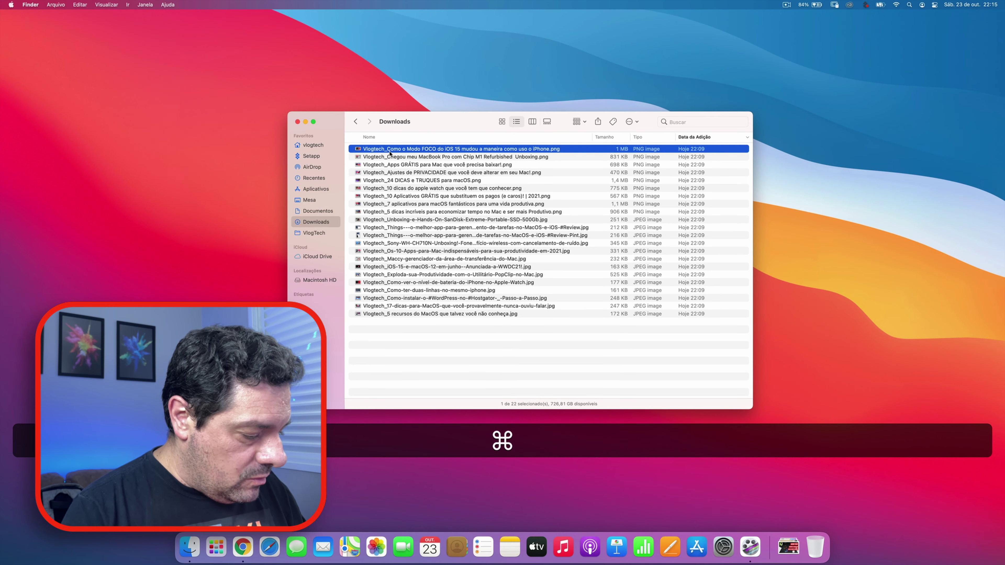
pyautogui.press('alt+super+y')
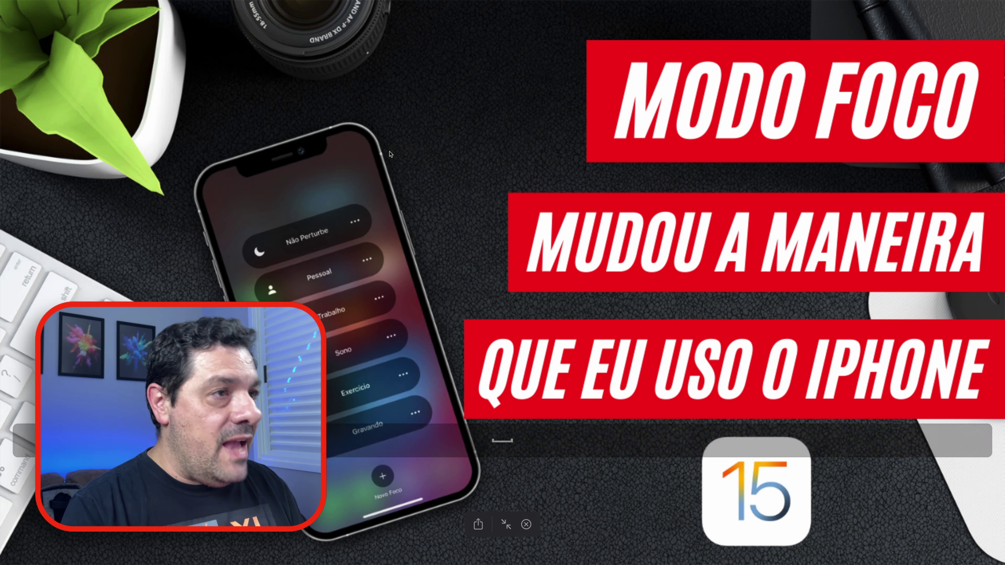
# Step: Close the current preview, then view "Vlogtech_Apps GRÁTIS para Mac que você precisa baixar!.png" in full-screen Quick Look and close it
pyautogui.press('Escape')
pyautogui.press('Down')
pyautogui.press('Down')
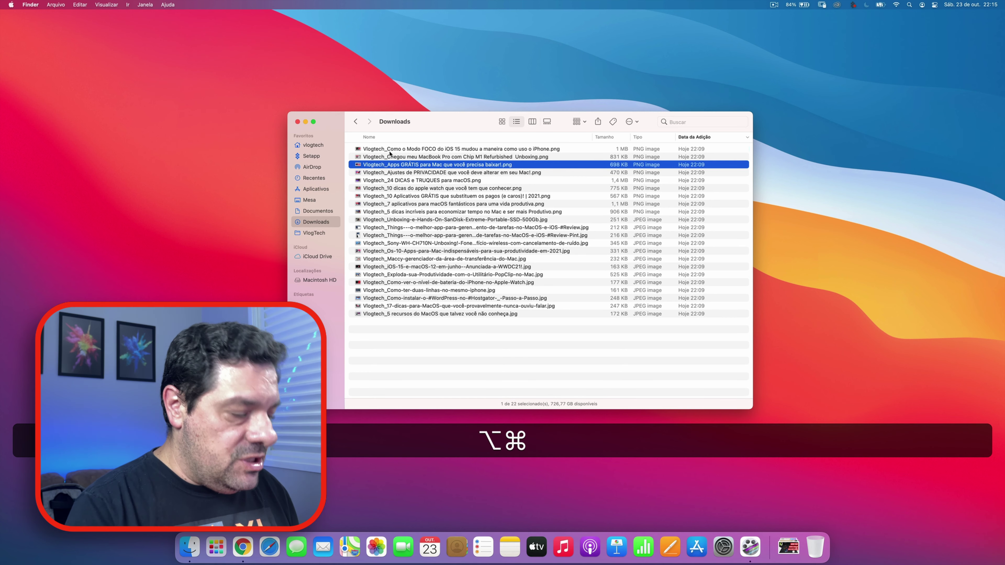
pyautogui.press('alt+super+y')
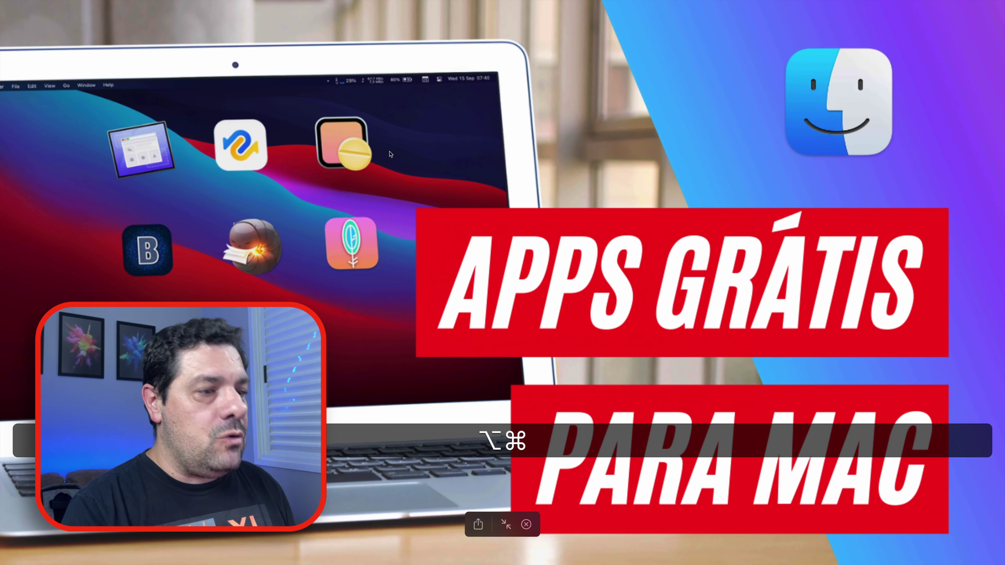
pyautogui.press('Escape')
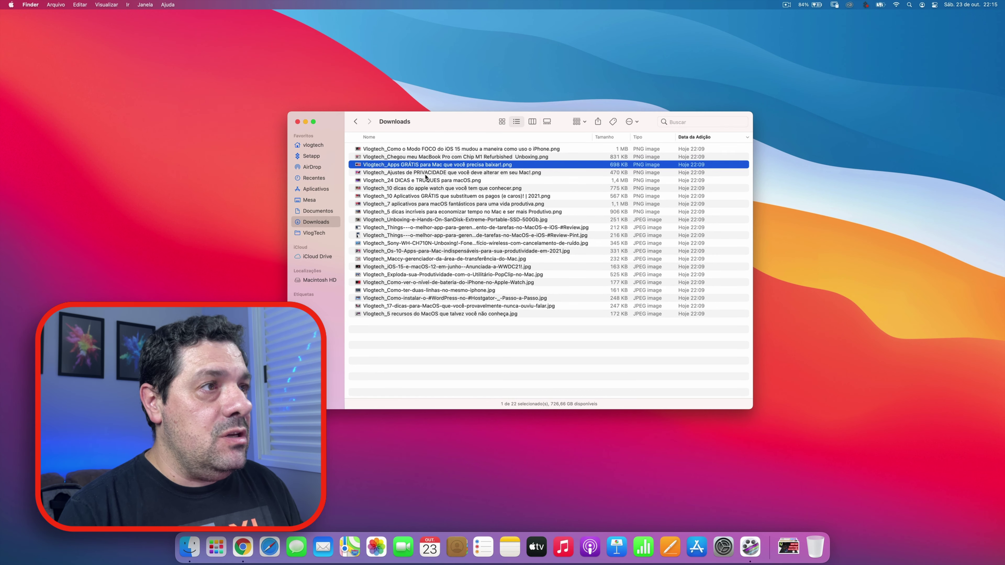
# Step: Preview the selected Apps GRÁTIS image in a Quick Look window, open it in Pré-Visualização and move the new window aside
pyautogui.press('space')
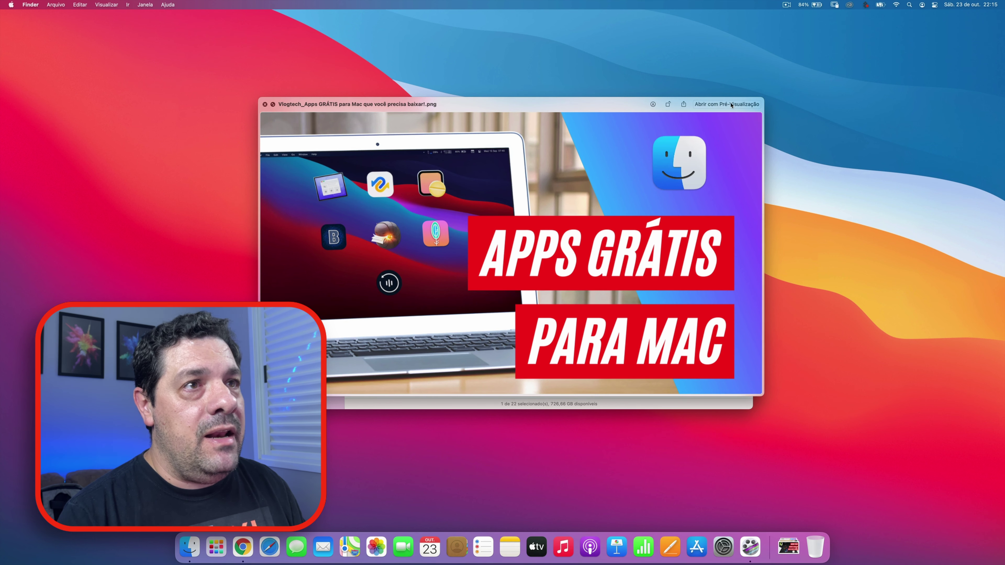
pyautogui.press('super')
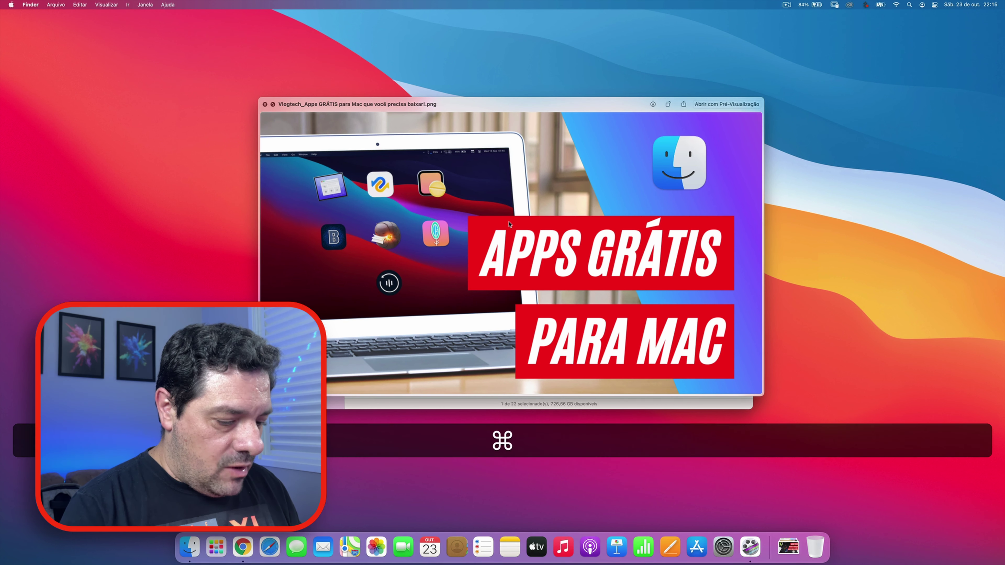
pyautogui.press('super+o')
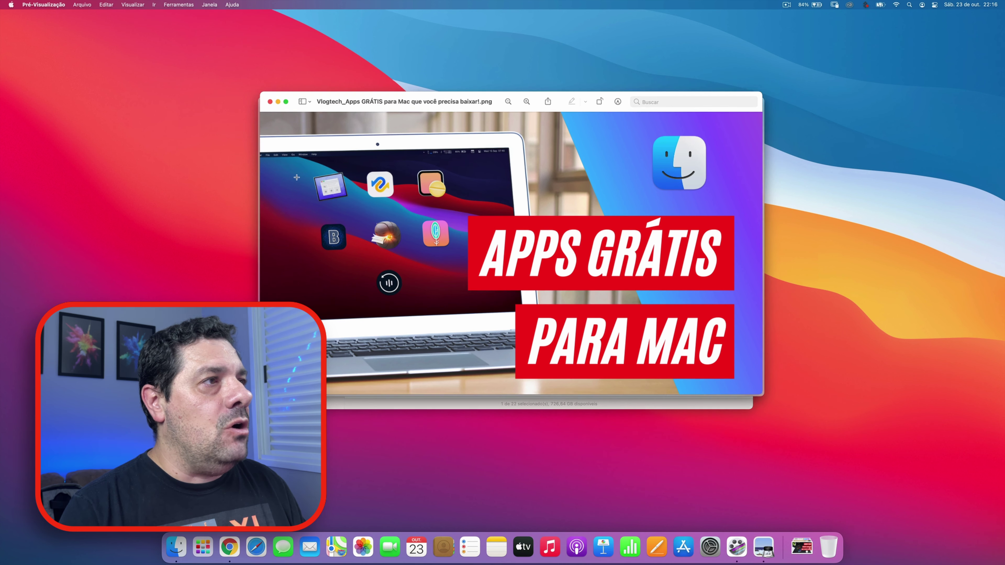
pyautogui.moveTo(396, 96); pyautogui.dragTo(437, 138)
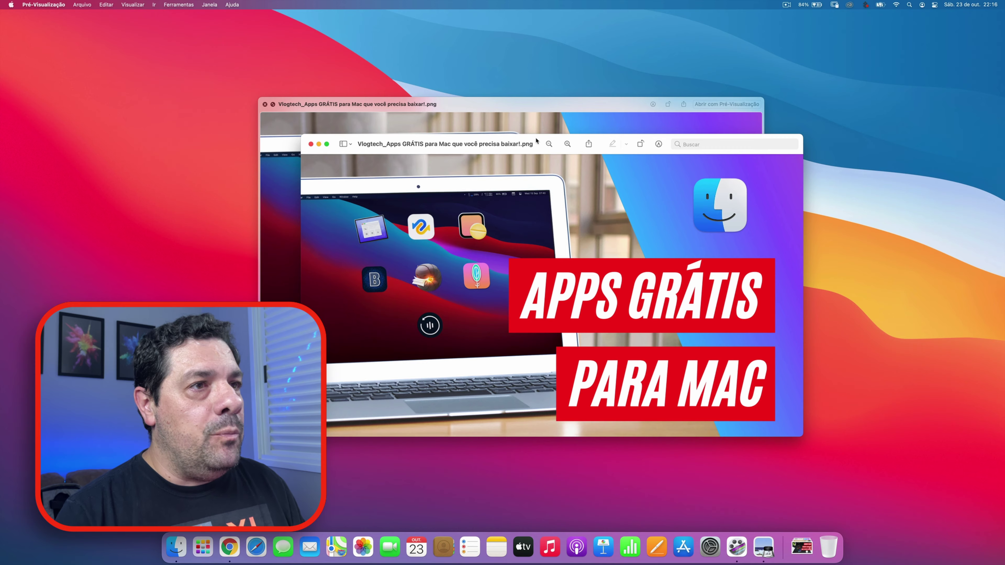
pyautogui.moveTo(536, 141); pyautogui.dragTo(537, 157)
# Step: Close the Quick Look preview and the Pré-Visualização window of the Apps GRÁTIS image
pyautogui.click(491, 105)
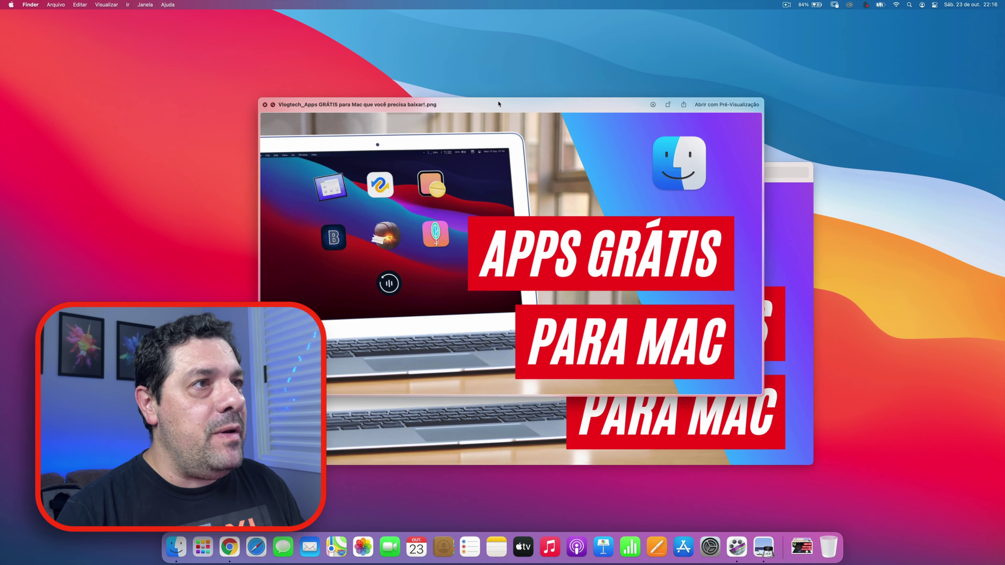
pyautogui.press('space')
pyautogui.click(777, 270)
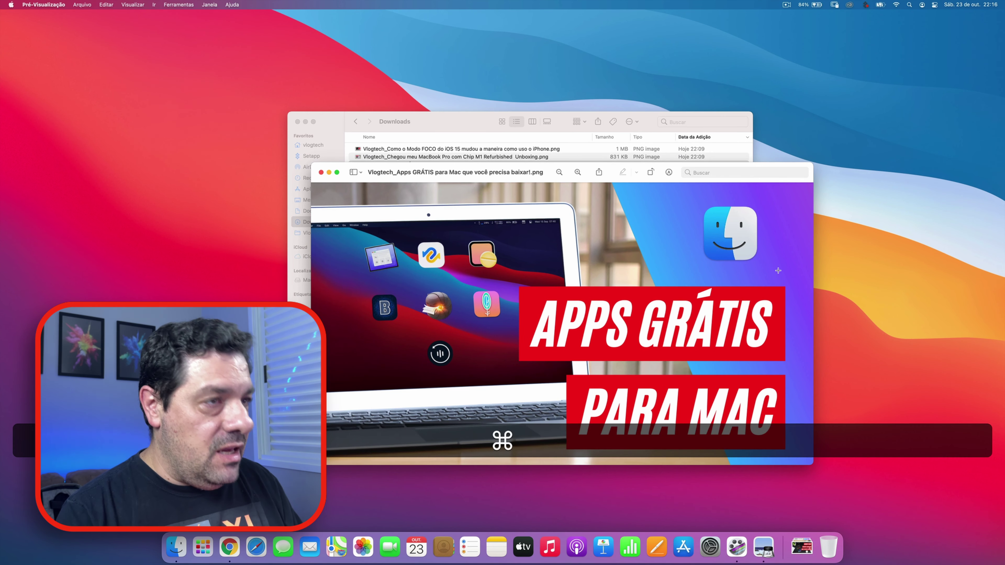
pyautogui.press('cmd+w')
# Step: Preview the Apps GRÁTIS image again, open it from Quick Look with Pré-Visualização, move its window up and quit Pré-Visualização
pyautogui.click(360, 167)
pyautogui.press('space')
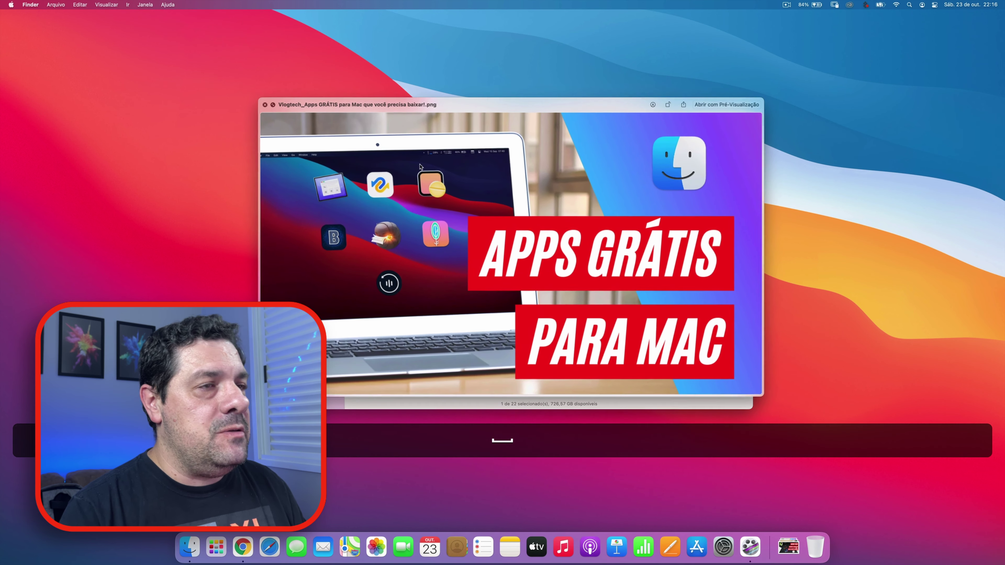
pyautogui.click(718, 105)
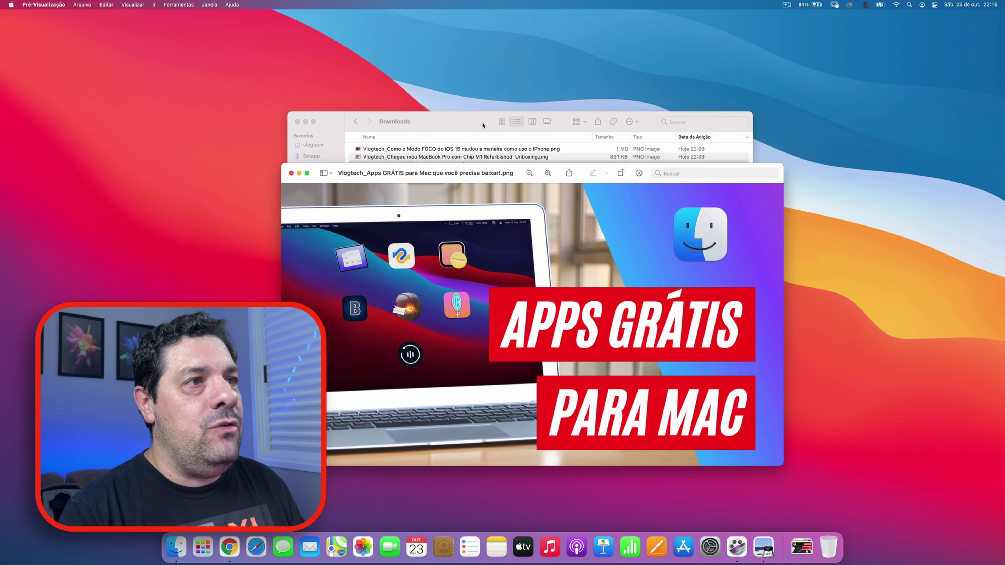
pyautogui.moveTo(357, 169); pyautogui.dragTo(370, 99)
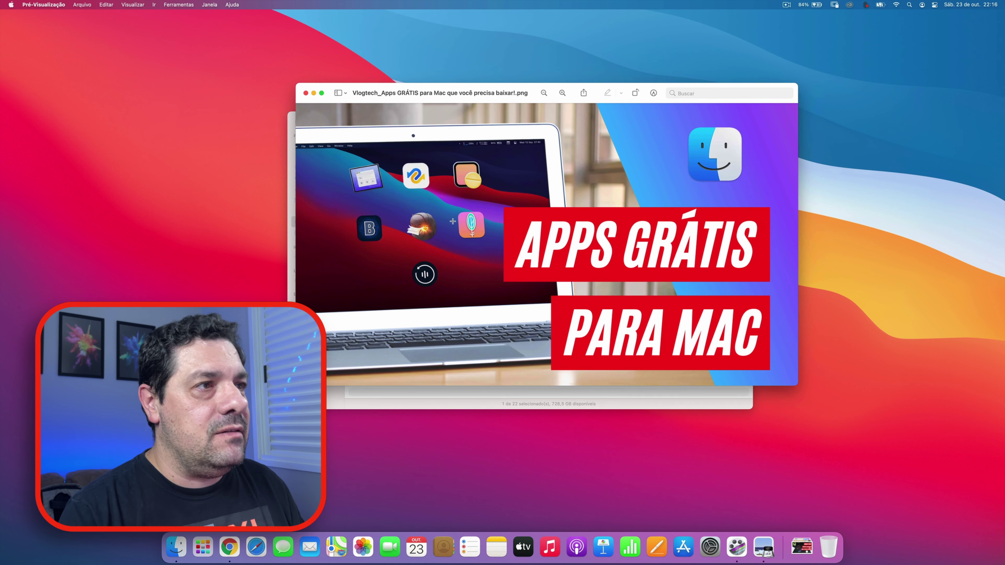
pyautogui.press('cmd+q')
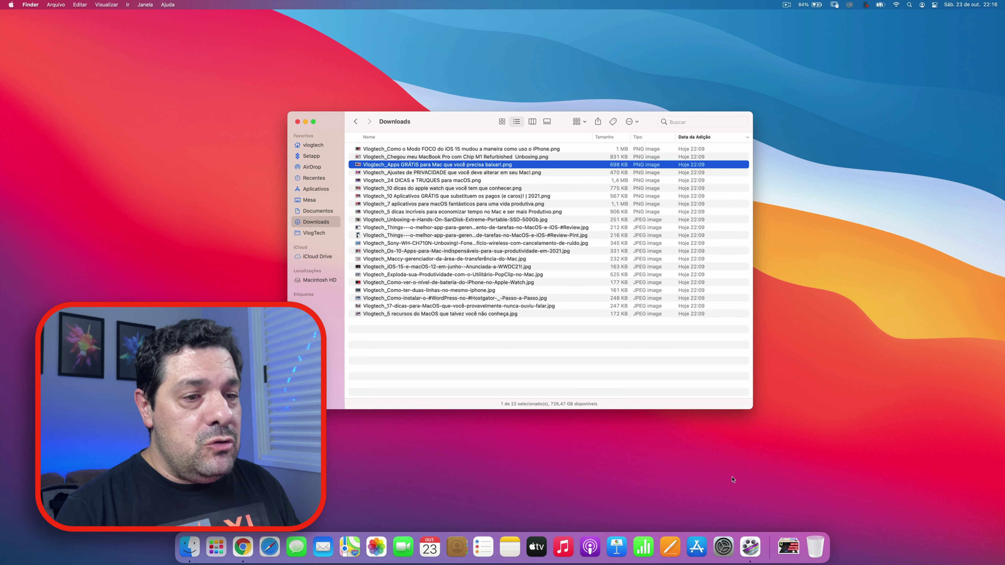
# Step: Expand the Downloads stack in the Dock and preview several of its images one after another with Quick Look
pyautogui.click(786, 541)
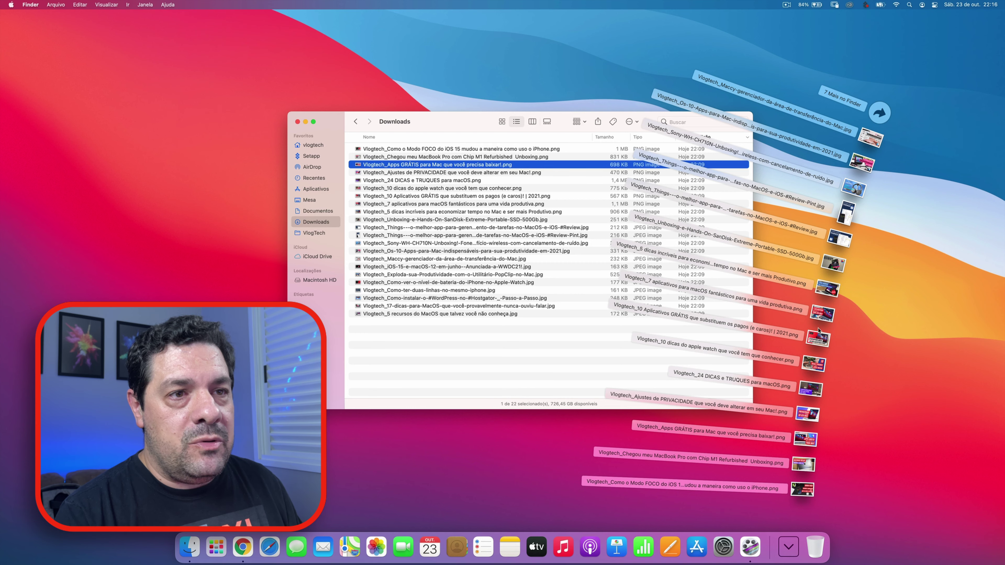
pyautogui.press('space')
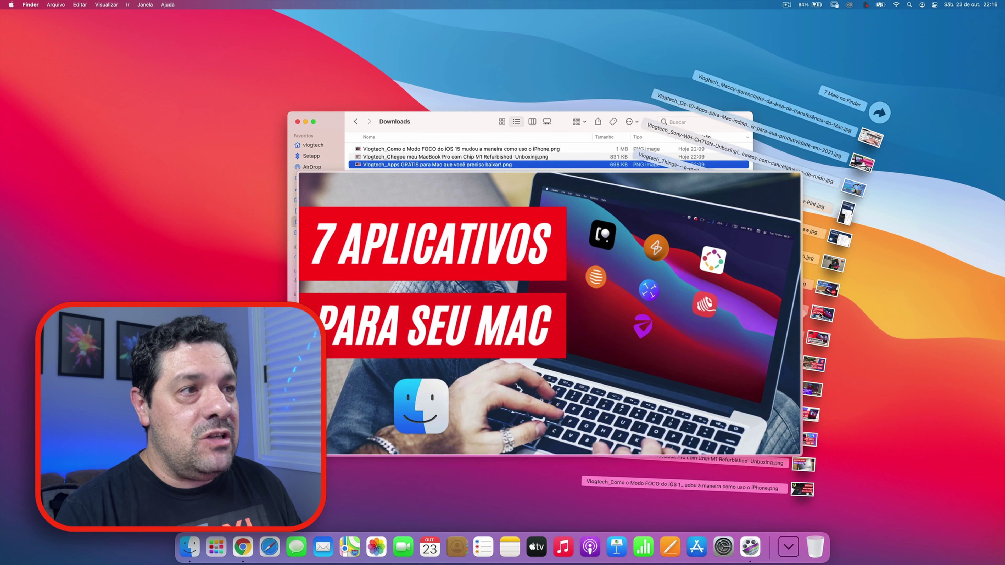
pyautogui.press('space')
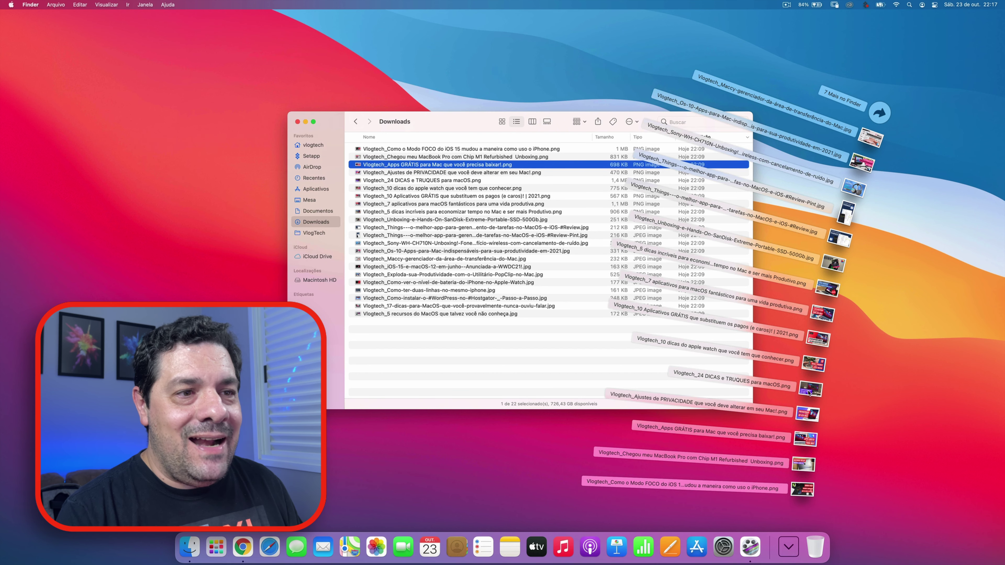
pyautogui.press('space')
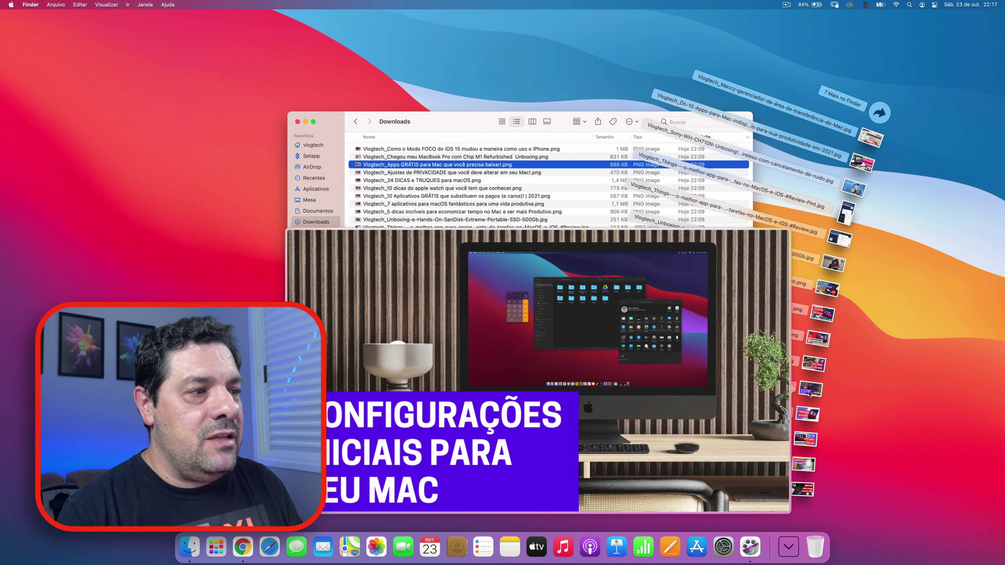
pyautogui.press('space')
pyautogui.press('space')
pyautogui.press('space')
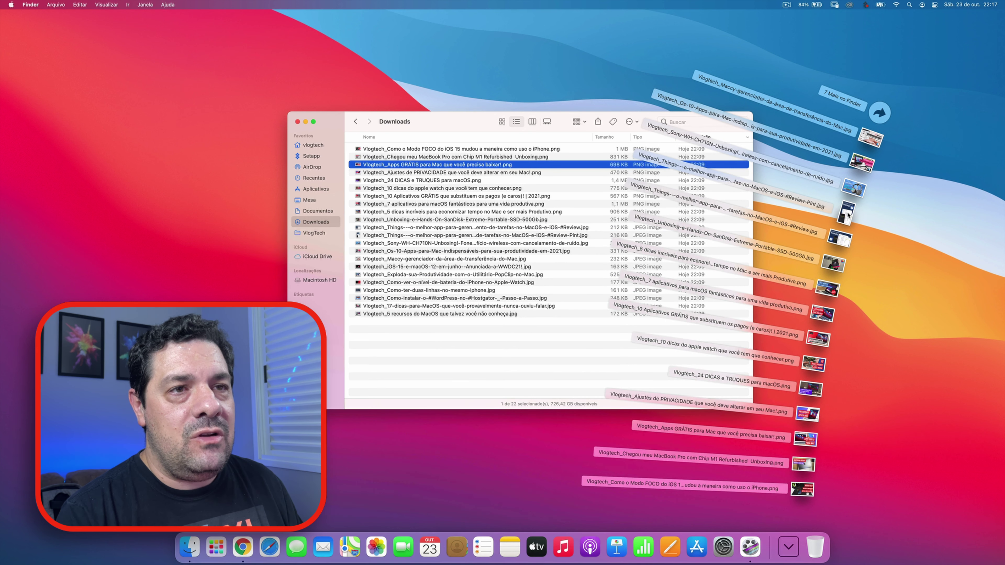
pyautogui.press('space')
pyautogui.press('space')
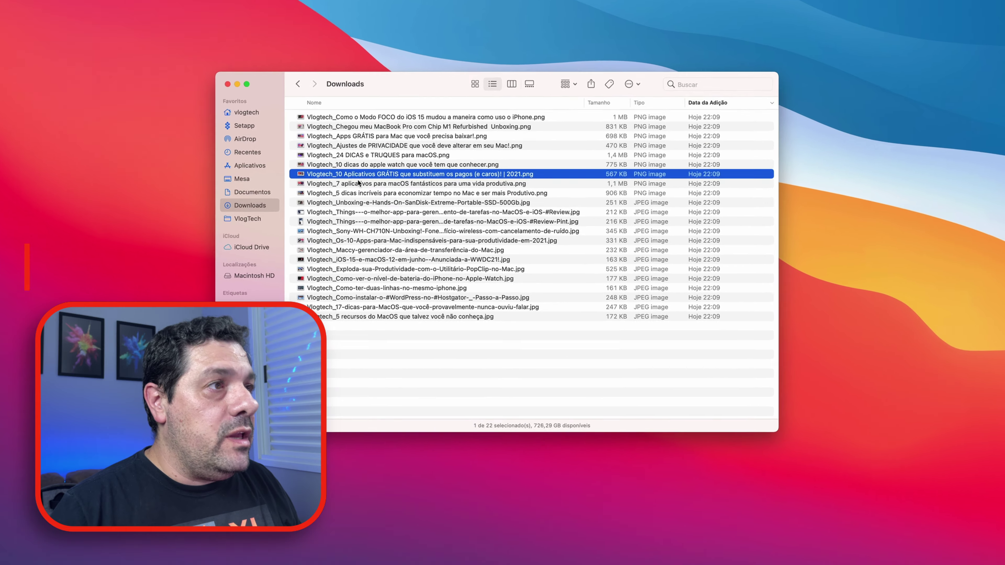
# Step: Select the "Ajustes de PRIVACIDADE" image in Downloads, show Finder's preview pane, widen it and hide it again
pyautogui.press('Up')
pyautogui.press('Up')
pyautogui.press('Up')
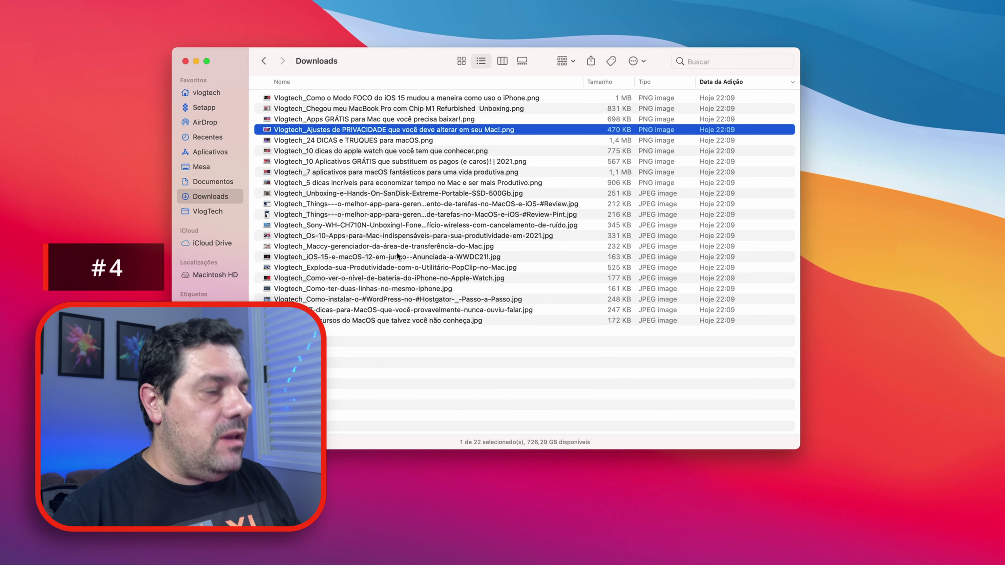
pyautogui.press('shift+super')
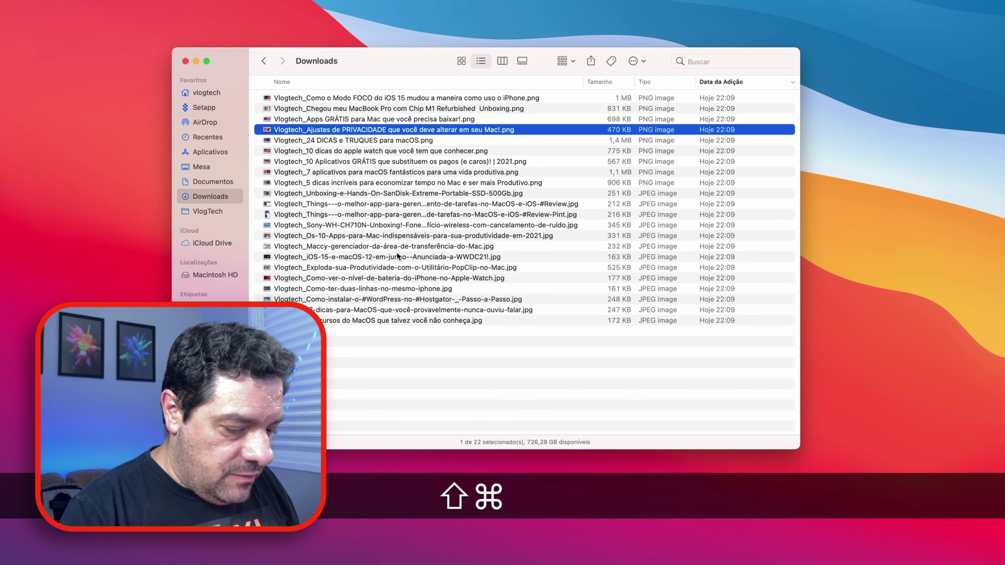
pyautogui.press('shift+super+p')
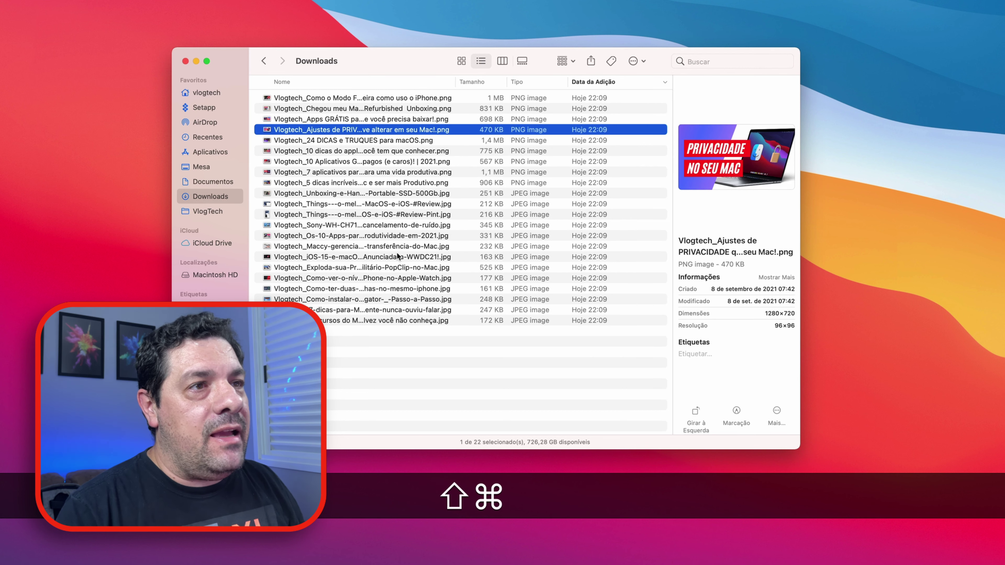
pyautogui.moveTo(671, 215); pyautogui.dragTo(611, 219)
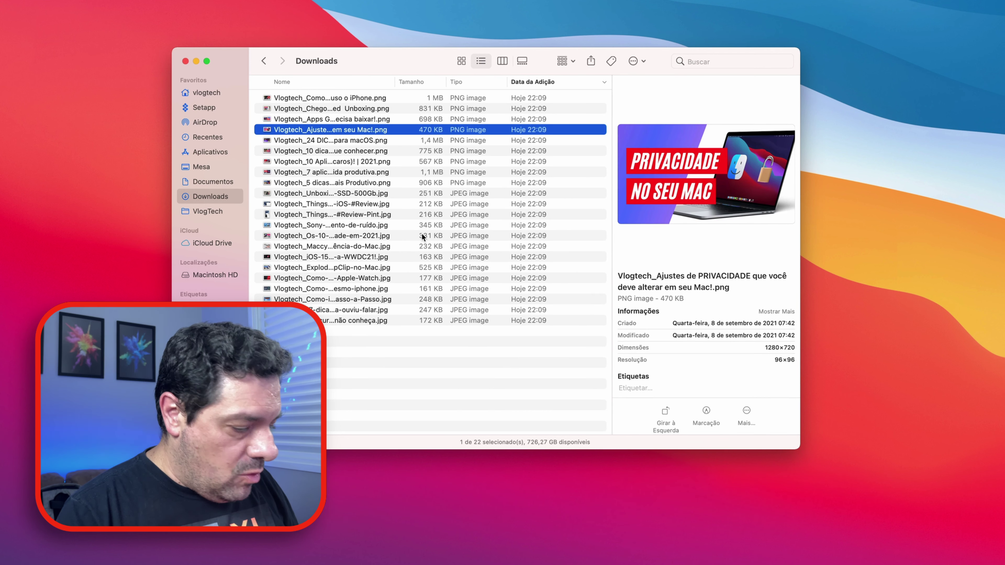
pyautogui.press('shift+super+p')
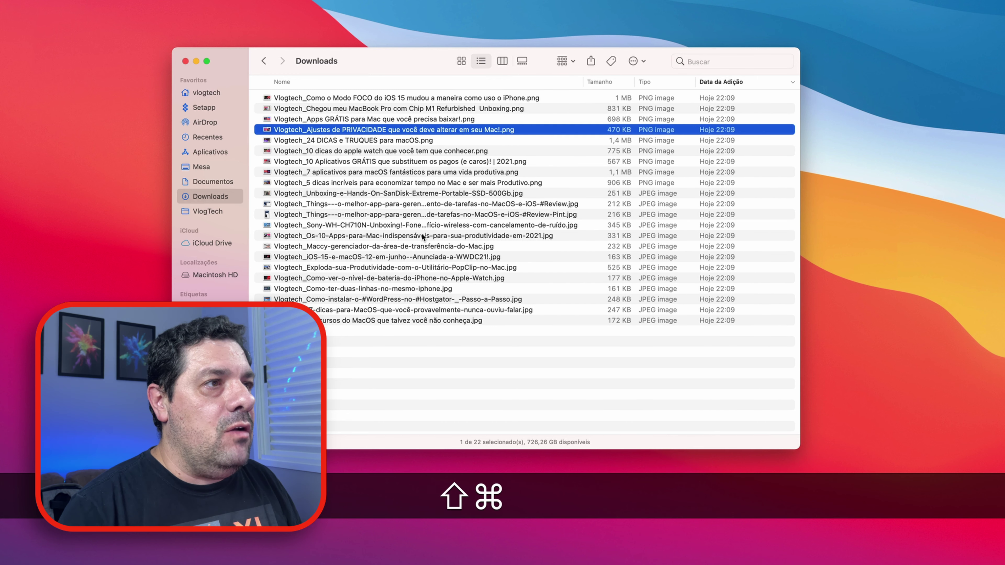
# Step: Select the "10 Aplicativos GRÁTIS" image, show its details in Finder's preview pane and hide the pane
pyautogui.press('Down')
pyautogui.press('Down')
pyautogui.press('Down')
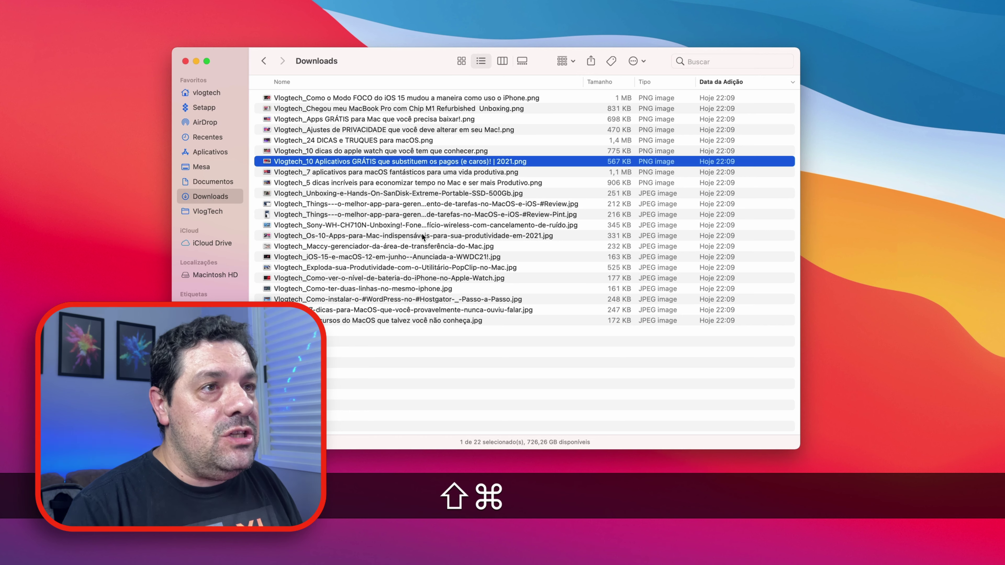
pyautogui.press('shift+super+p')
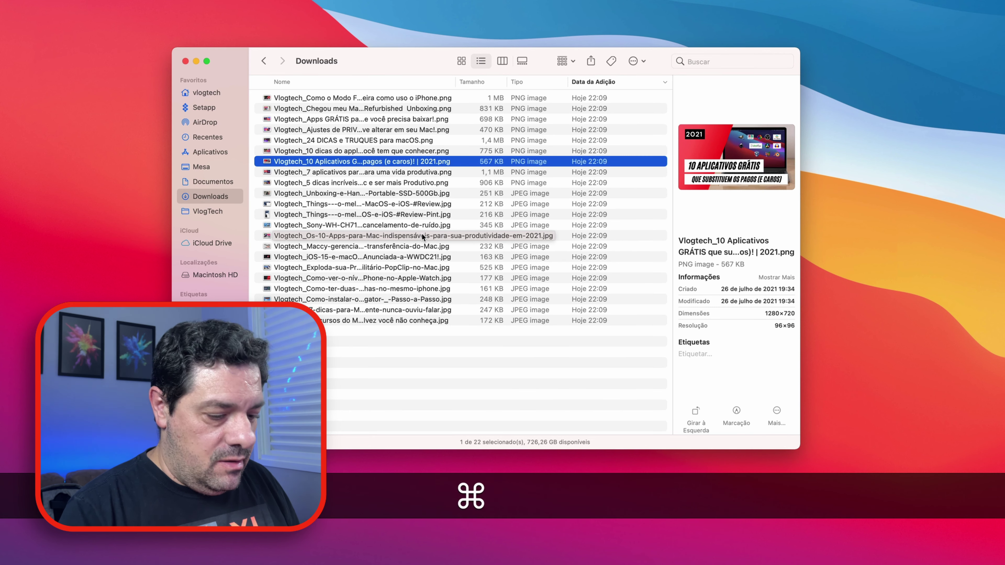
pyautogui.press('shift+super+p')
# Step: Select the SanDisk Extreme Portable SSD unboxing image, show its details in Finder's preview pane and hide the pane
pyautogui.press('Down')
pyautogui.press('Down')
pyautogui.press('Down')
pyautogui.press('shift+super+p')
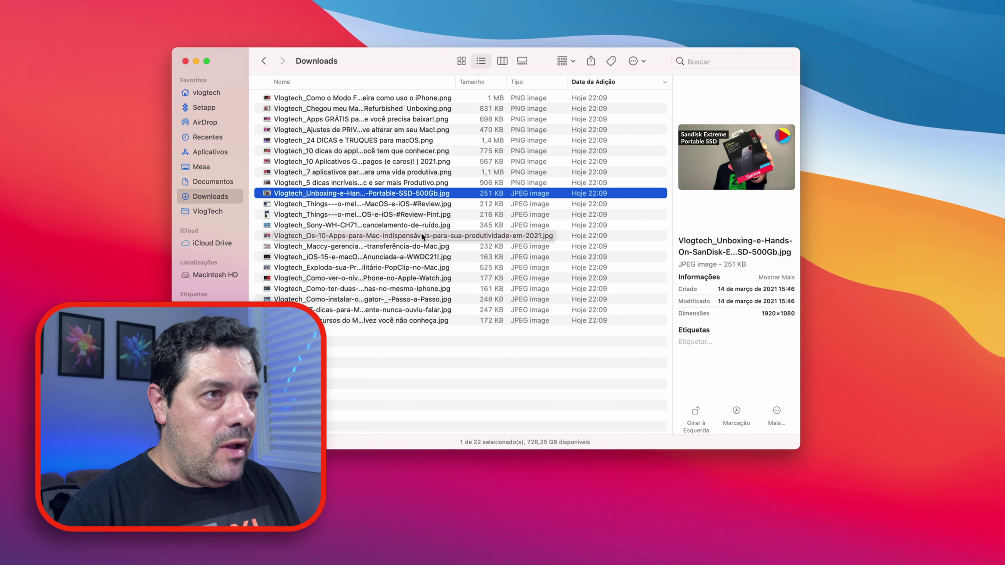
pyautogui.press('shift+super+p')
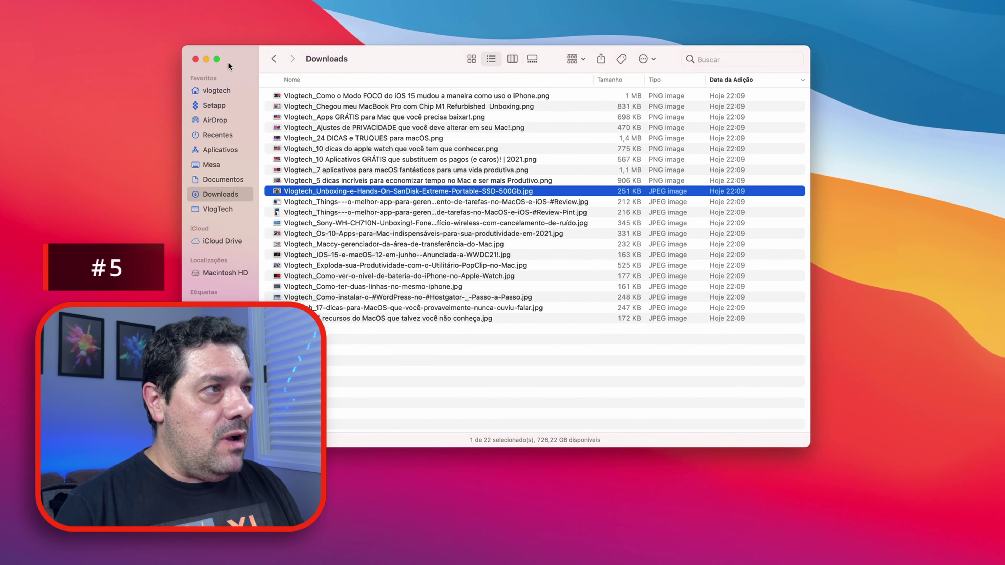
# Step: Try to tile the Downloads window with Posicionar Janela à Esquerda da Tela
pyautogui.moveTo(216, 59)
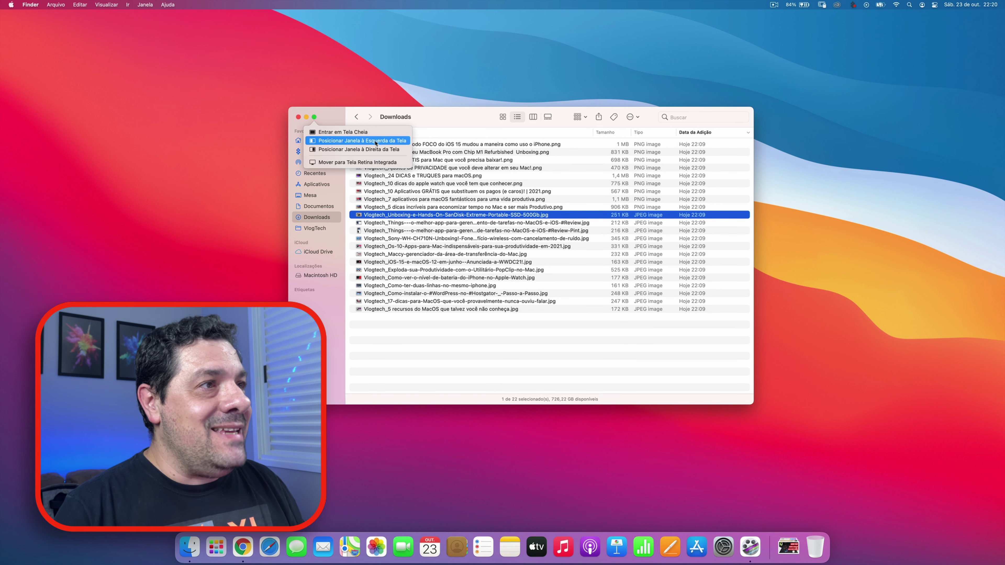
pyautogui.click(337, 140)
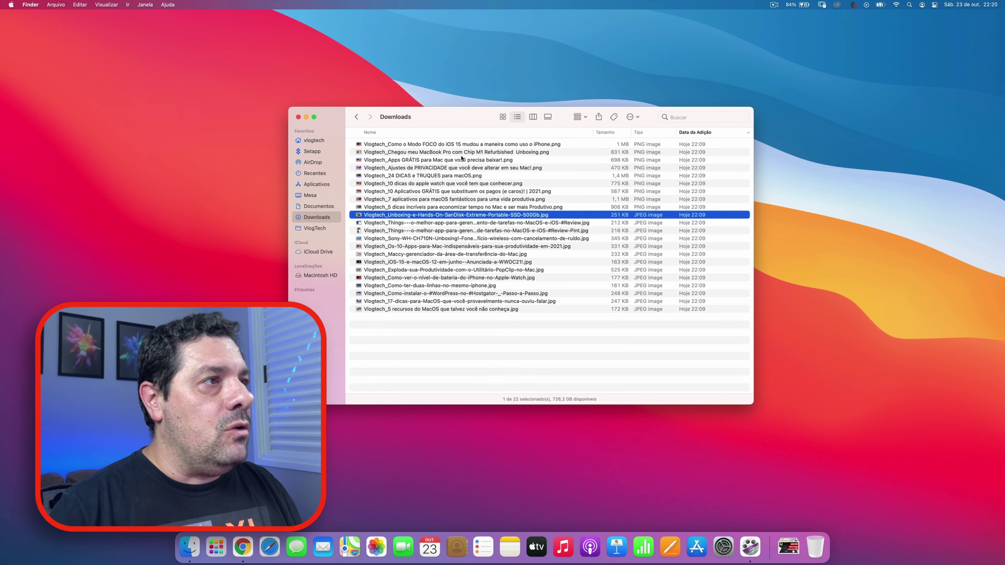
# Step: Fill the left half of the desktop with the Downloads window using Mover Janela para o Lado Esquerdo da Tela, then revert it
pyautogui.moveTo(315, 116)
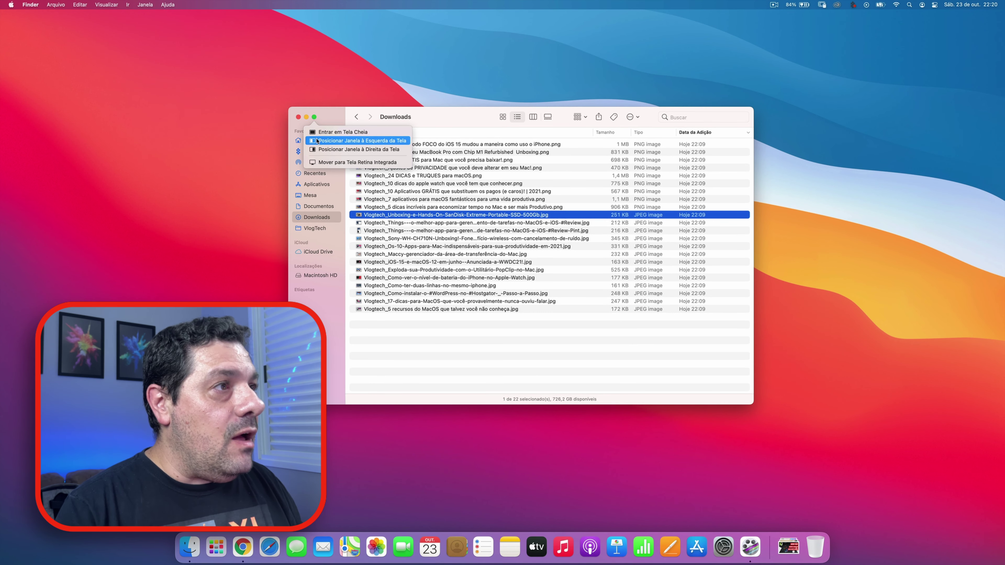
pyautogui.press('alt')
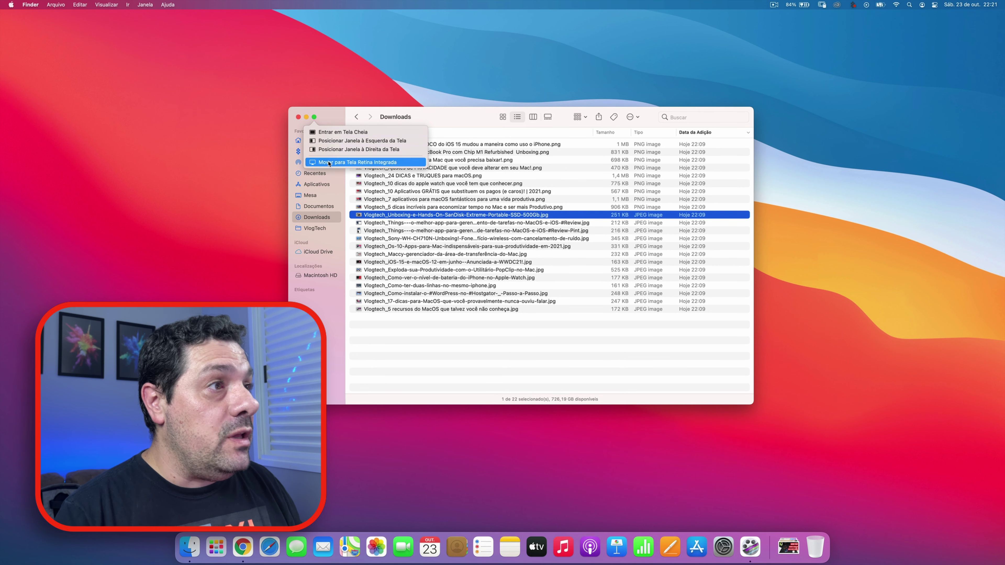
pyautogui.press('alt')
pyautogui.click(328, 142)
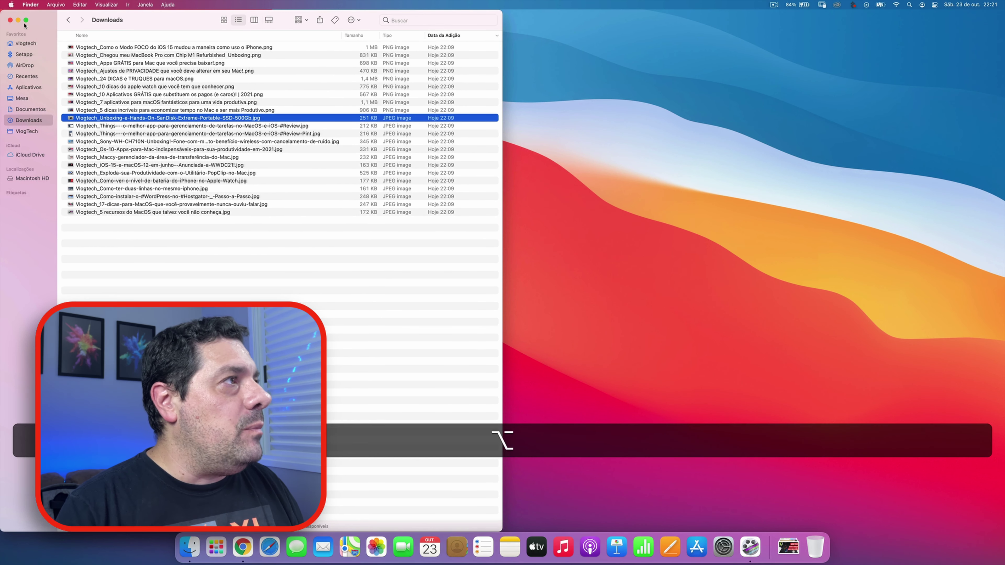
pyautogui.moveTo(25, 21)
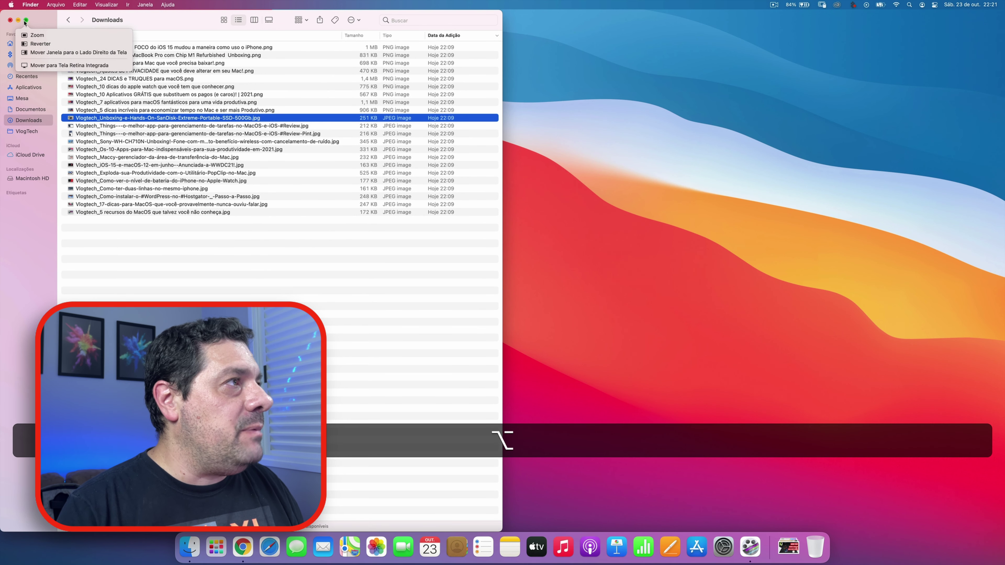
pyautogui.click(34, 44)
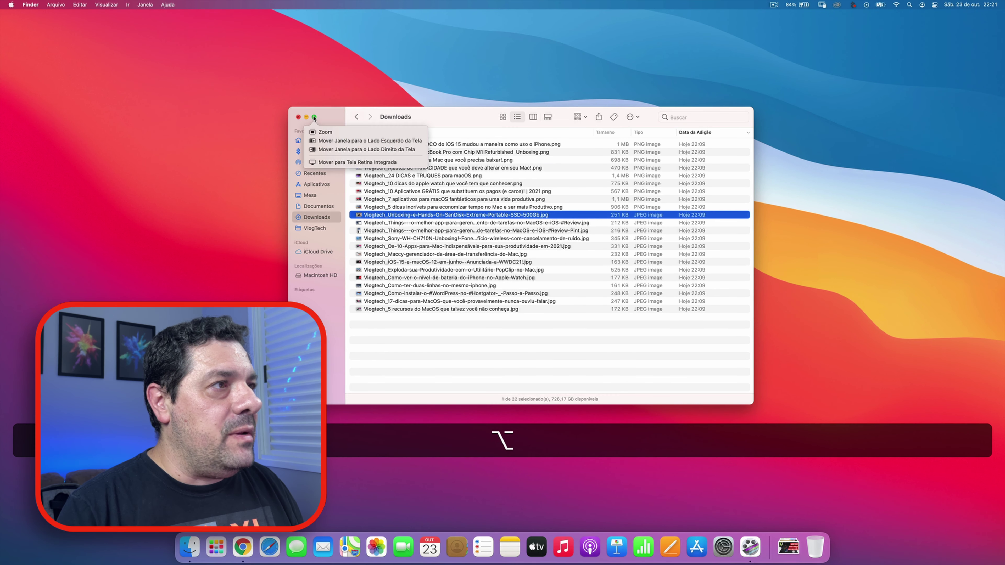
# Step: Fill the right half of the desktop with the Downloads window, then move it to the left half
pyautogui.click(328, 150)
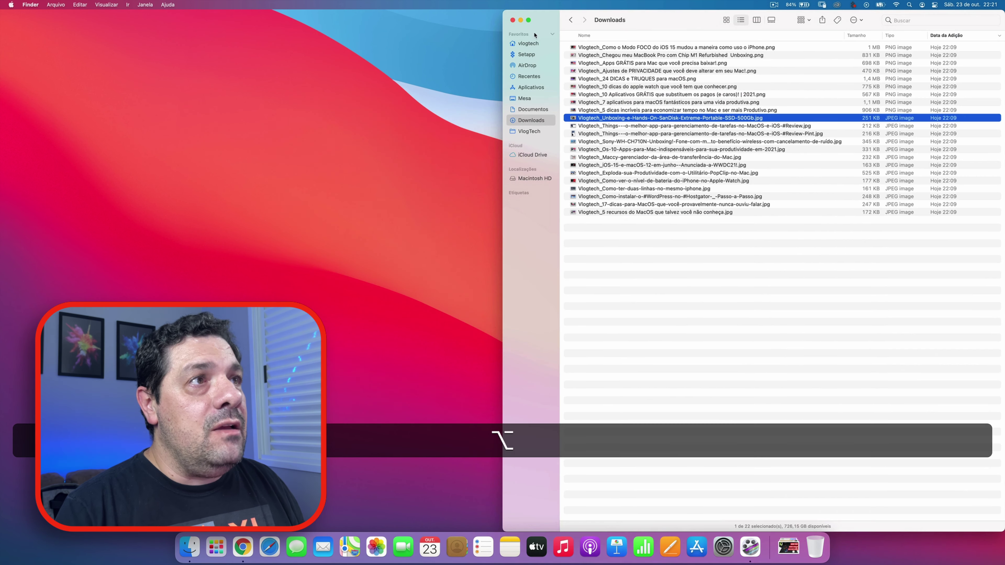
pyautogui.moveTo(528, 21)
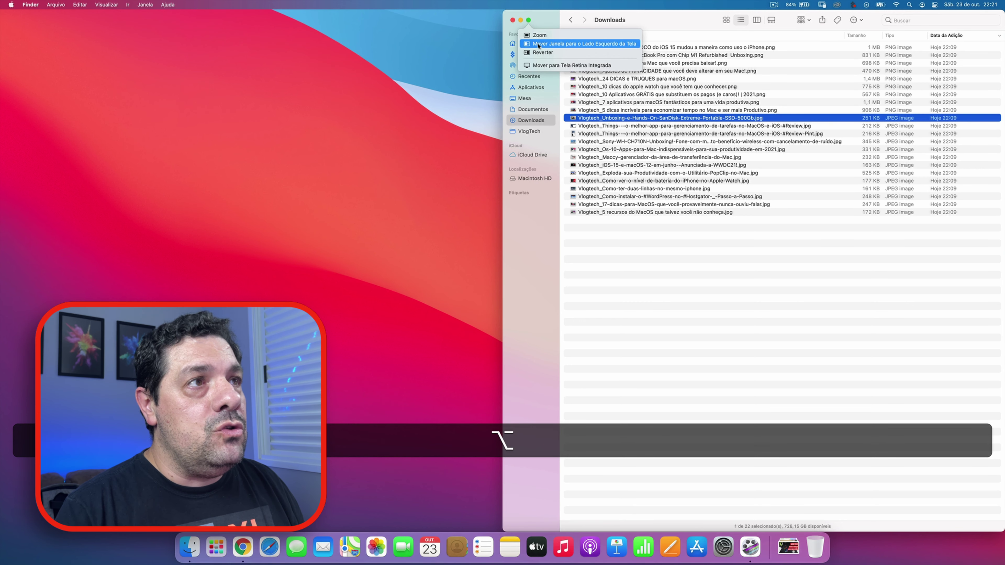
pyautogui.click(537, 44)
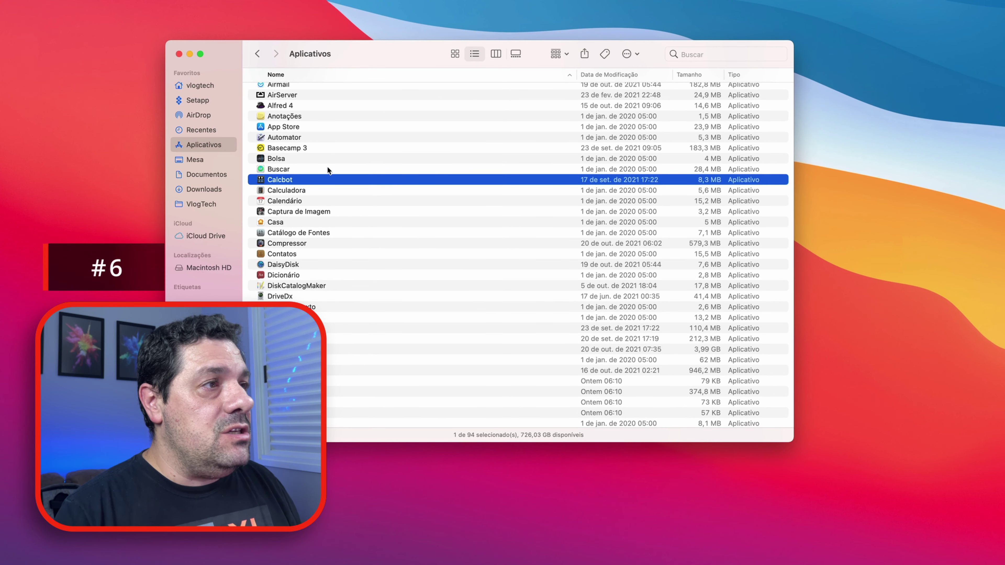
# Step: Add the Basecamp 3 and Calcbot apps from the Aplicativos folder to Finder's toolbar as shortcuts
pyautogui.click(260, 149)
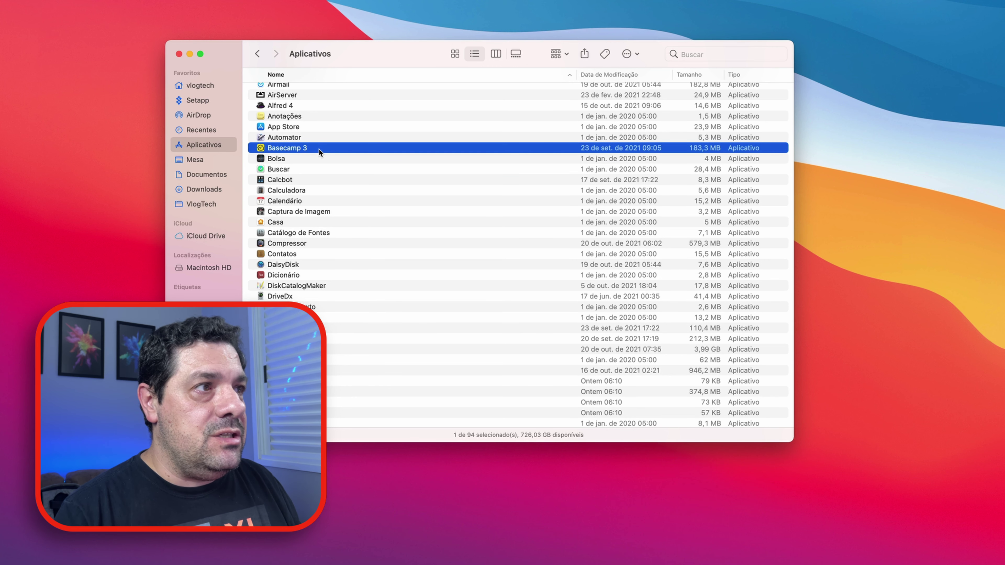
pyautogui.press('super')
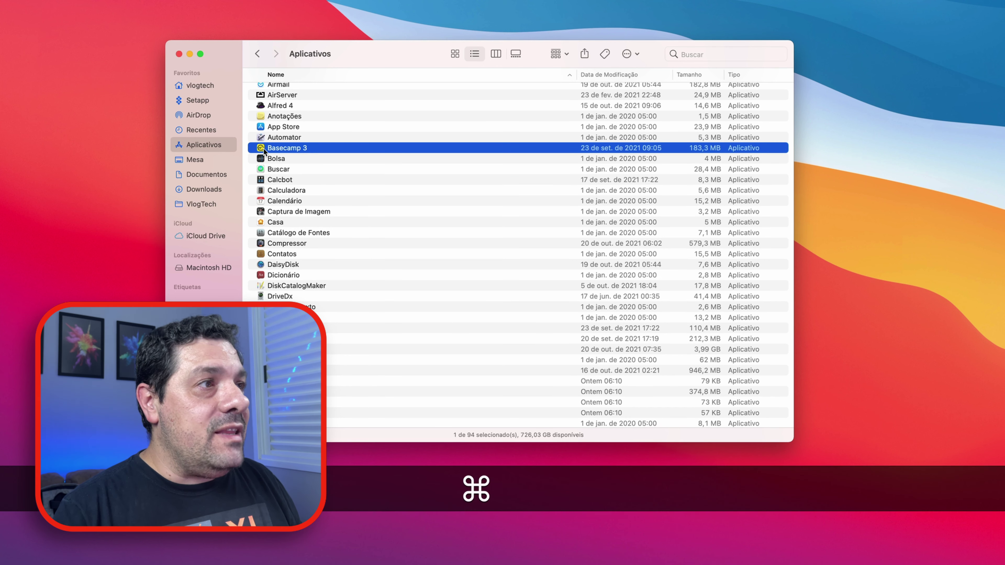
pyautogui.moveTo(260, 148); pyautogui.dragTo(456, 57)
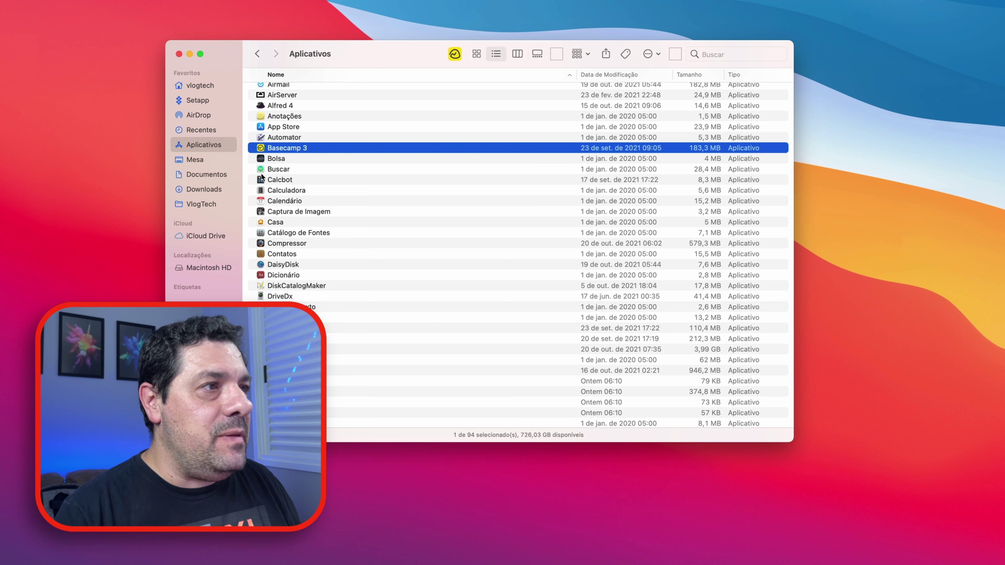
pyautogui.moveTo(260, 181); pyautogui.dragTo(514, 54)
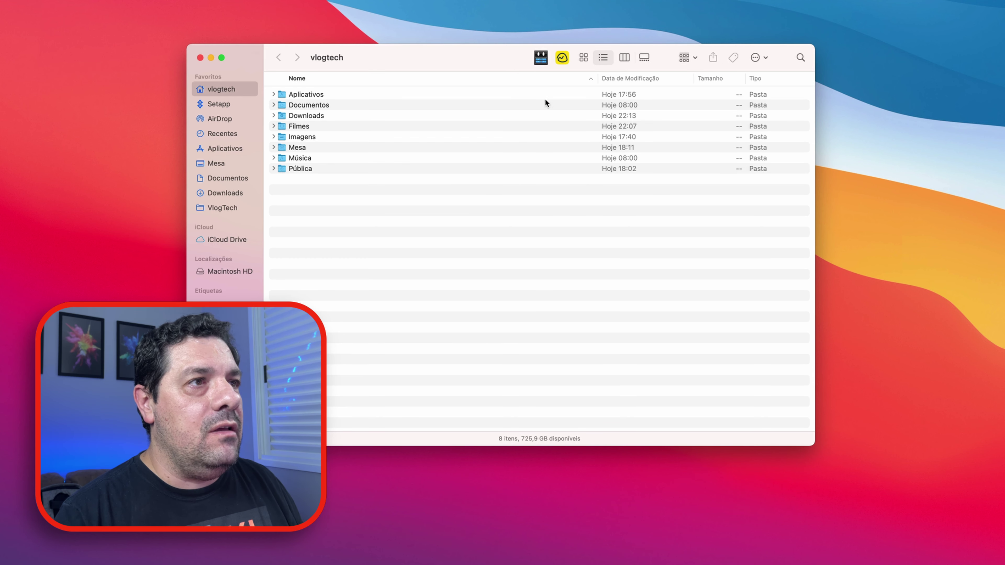
# Step: Launch Calcbot from its Finder toolbar shortcut and close it, then launch Basecamp 3 the same way
pyautogui.click(540, 58)
pyautogui.press('super+w')
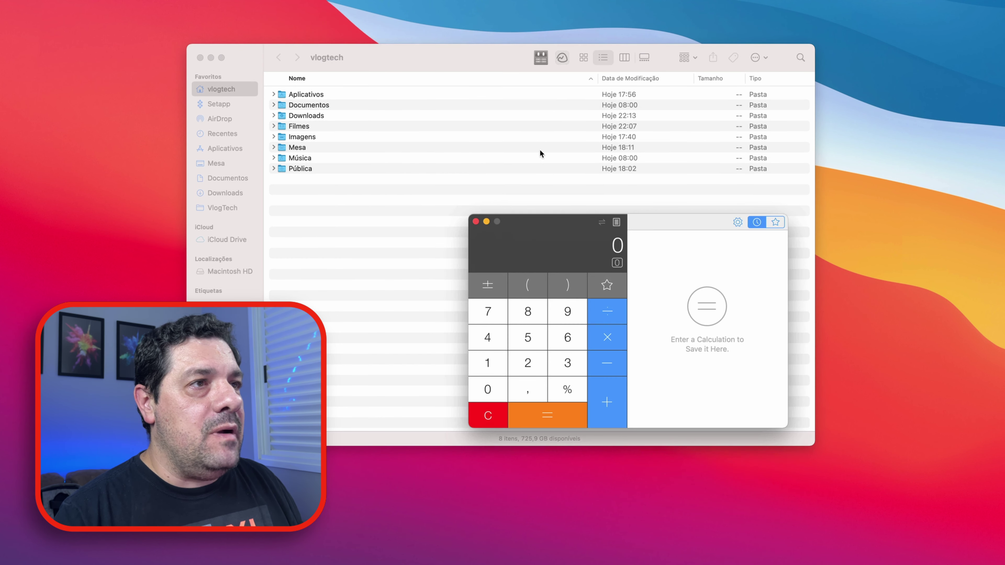
pyautogui.click(562, 58)
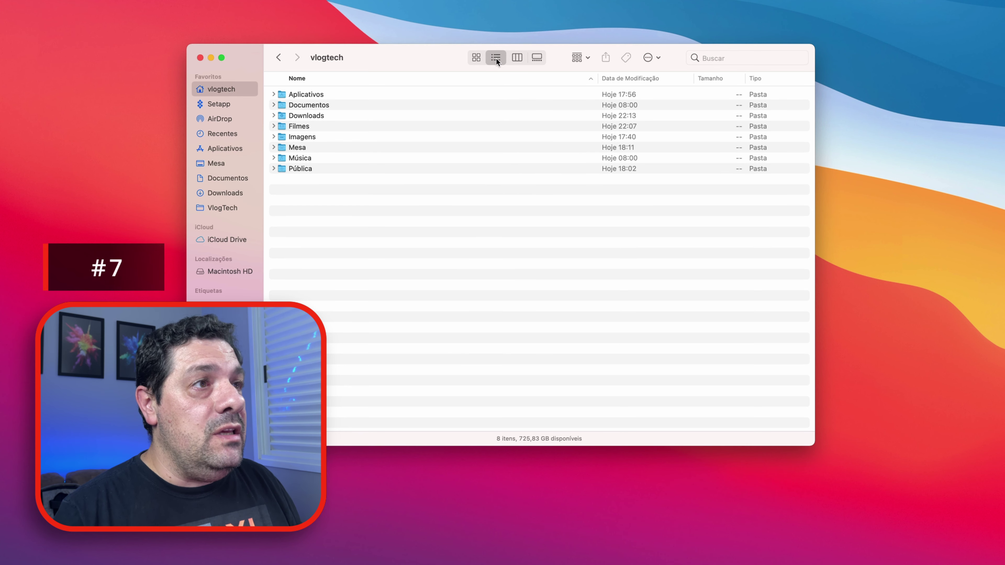
# Step: Switch the home folder to column view and show the contents of the Downloads folder
pyautogui.click(517, 60)
pyautogui.click(301, 94)
pyautogui.click(302, 104)
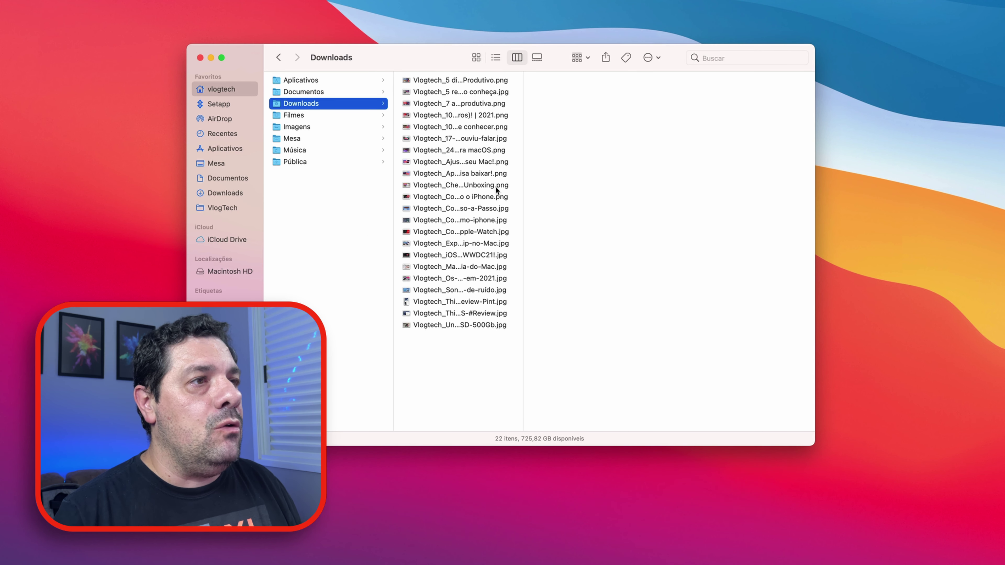
# Step: Resize the Finder columns together so longer file names fit, with the "Como-instalar-o-#WordPress" image selected
pyautogui.moveTo(521, 258); pyautogui.dragTo(630, 265)
pyautogui.press('alt')
pyautogui.click(457, 210)
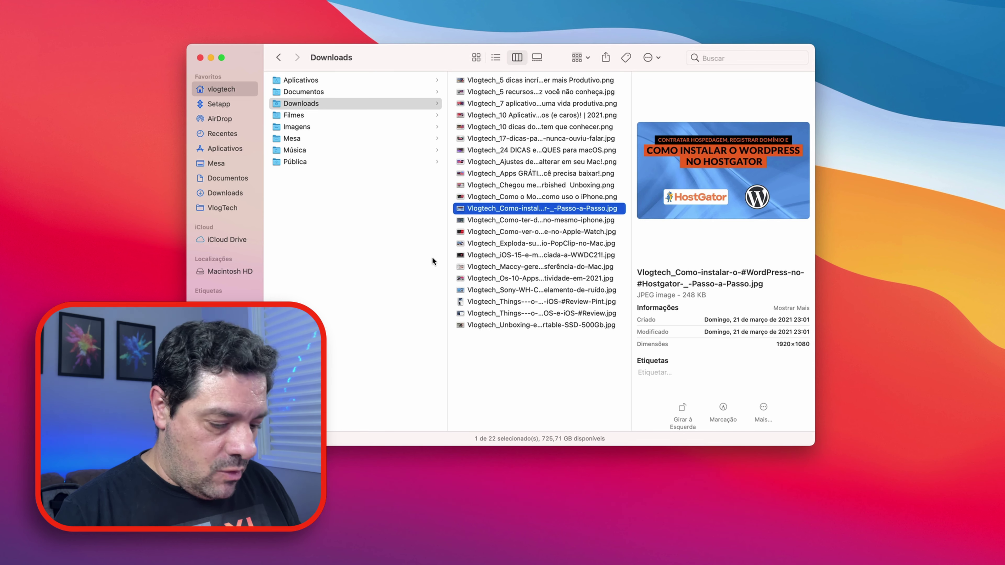
pyautogui.moveTo(444, 251); pyautogui.dragTo(403, 252)
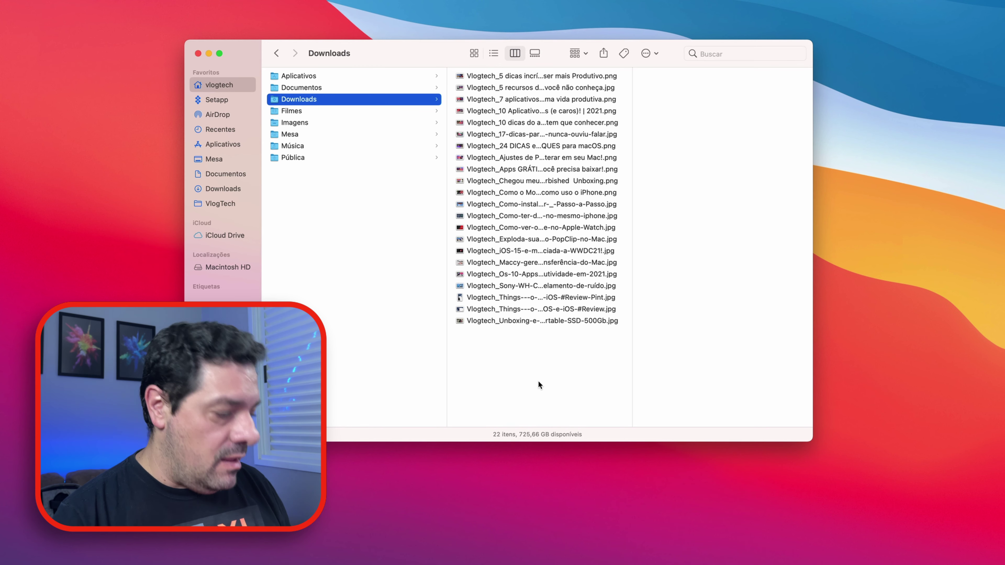
# Step: Take a screenshot of the entire screen and preview the saved image from the desktop in Quick Look
pyautogui.press('shift+super+3')
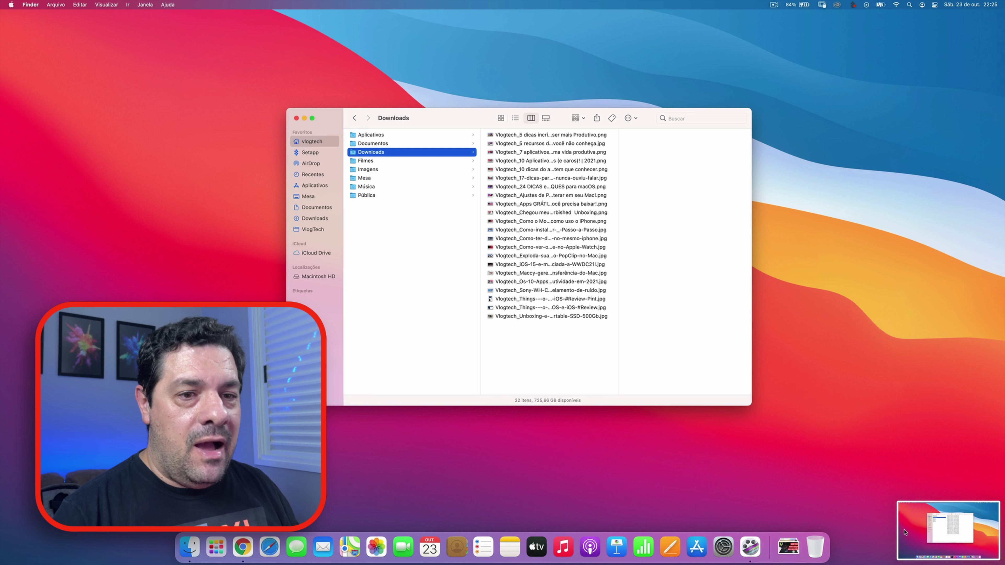
pyautogui.moveTo(906, 535); pyautogui.dragTo(977, 40)
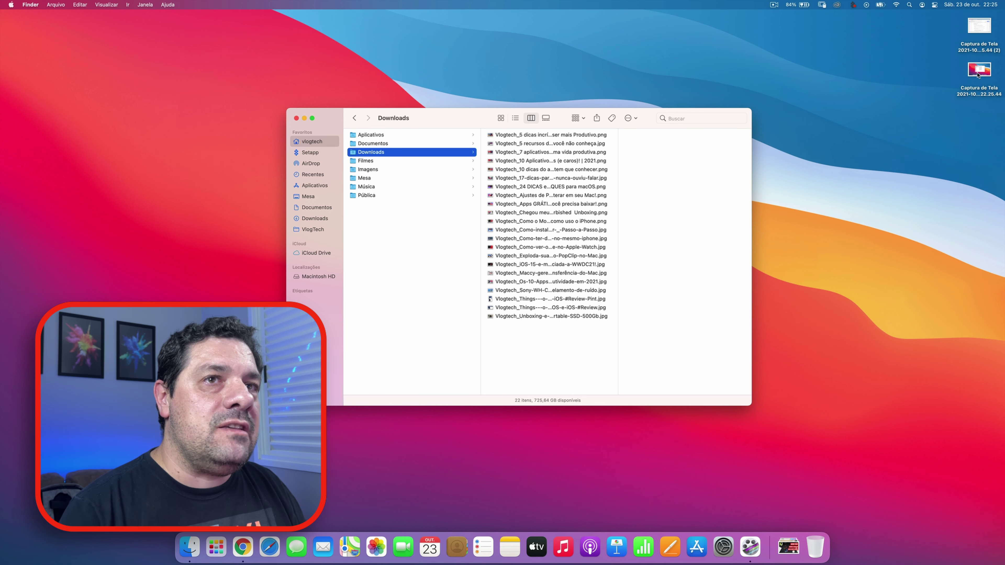
pyautogui.click(971, 70)
pyautogui.press('space')
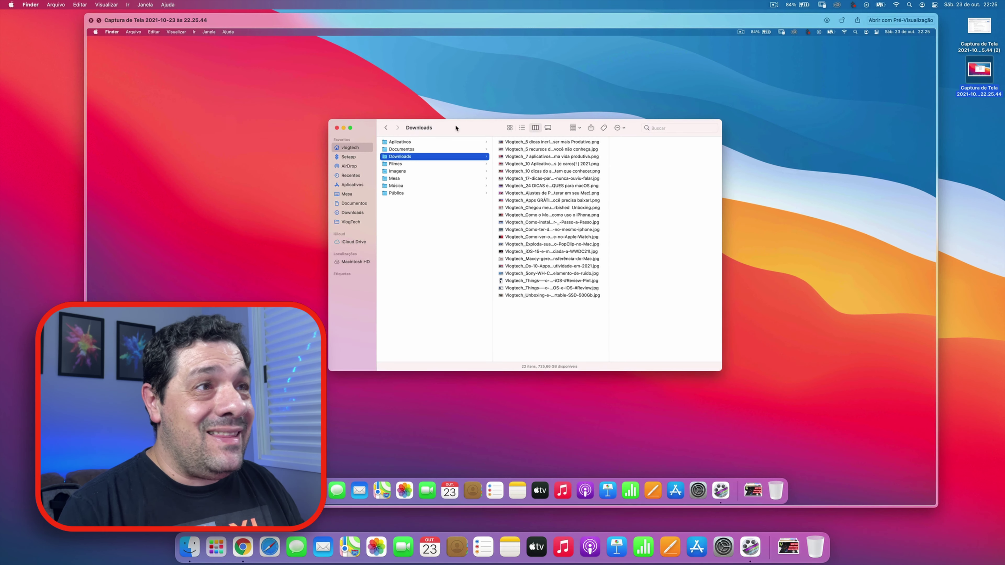
pyautogui.press('space')
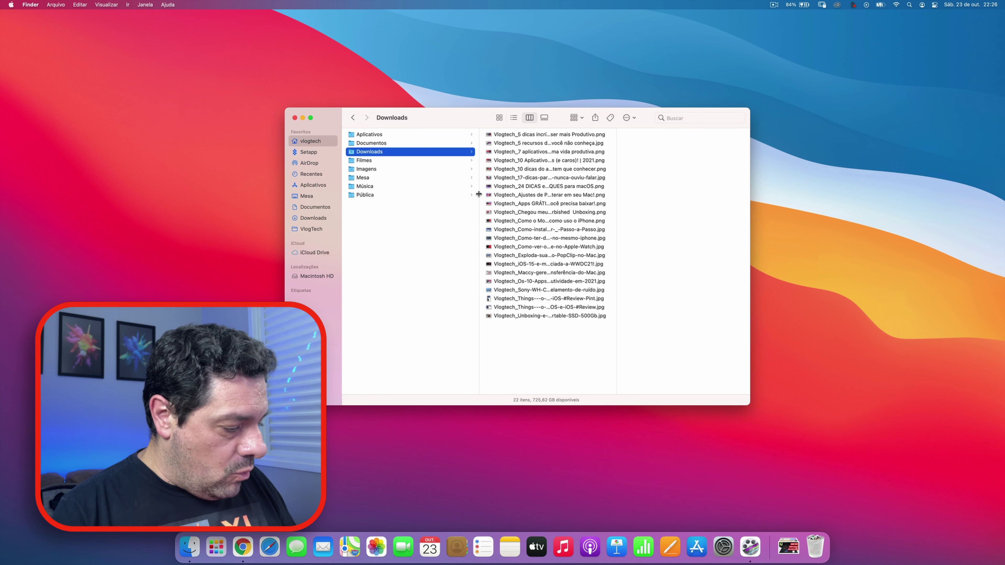
# Step: Capture a rectangular area of the screen covering most of the Downloads window
pyautogui.press('shift+super')
pyautogui.press('shift+super+4')
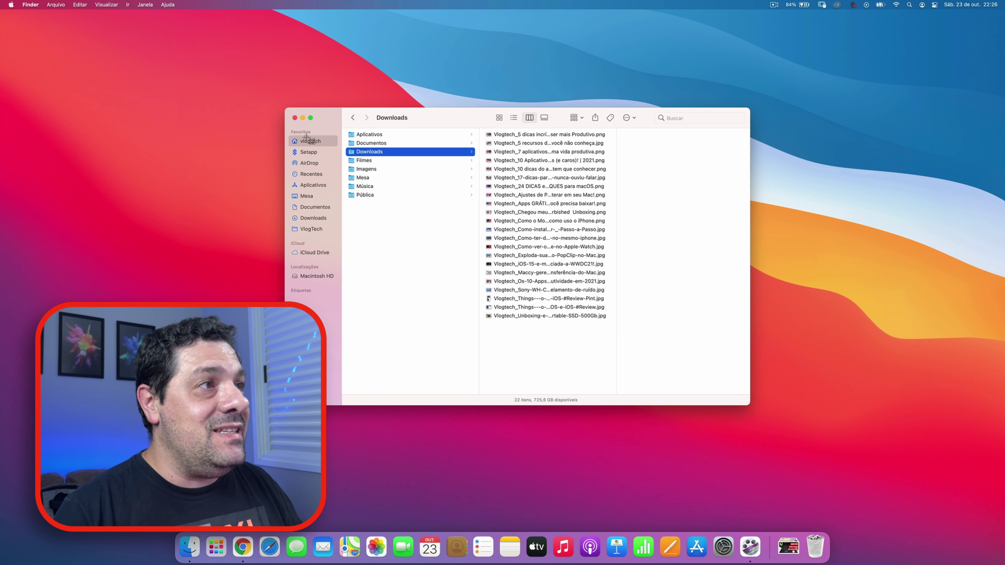
pyautogui.moveTo(262, 88); pyautogui.dragTo(637, 420)
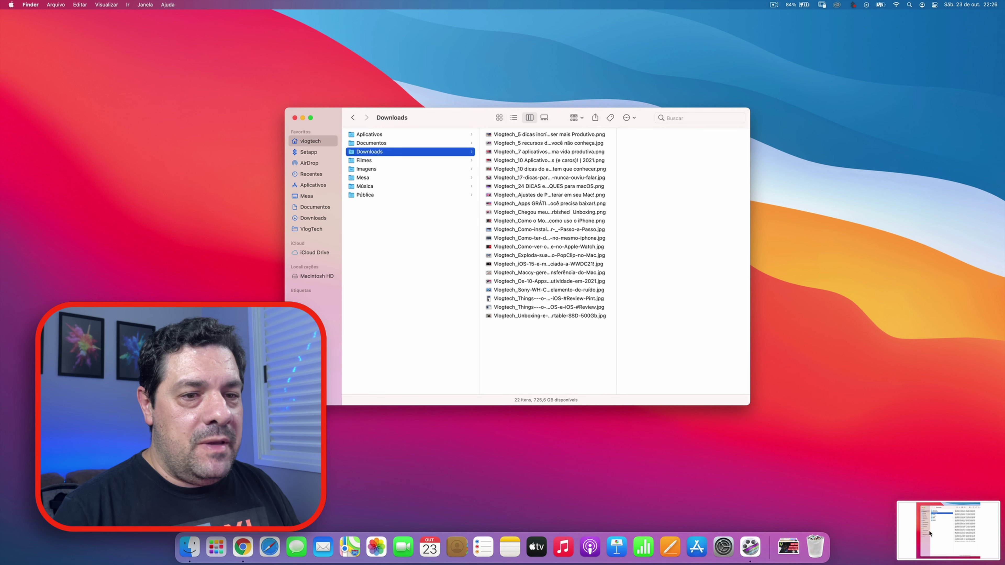
# Step: Capture another area over the Downloads window, adjusting the selection along one axis, from its centre and by repositioning it before taking the shot
pyautogui.press('shift+super+4')
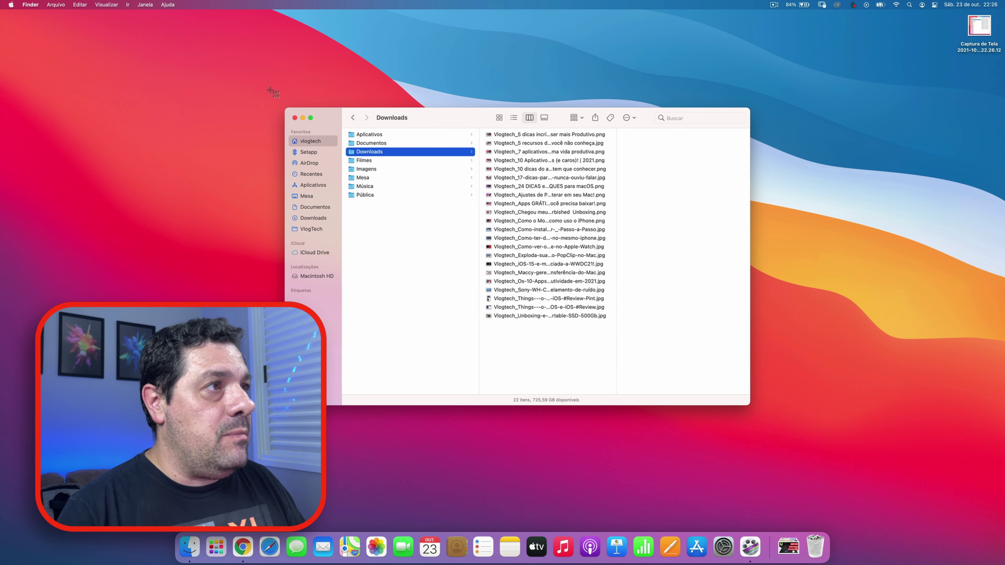
pyautogui.press('shift')
pyautogui.moveTo(311, 117); pyautogui.dragTo(540, 262)
pyautogui.press('alt')
pyautogui.moveTo(528, 215); pyautogui.dragTo(539, 264)
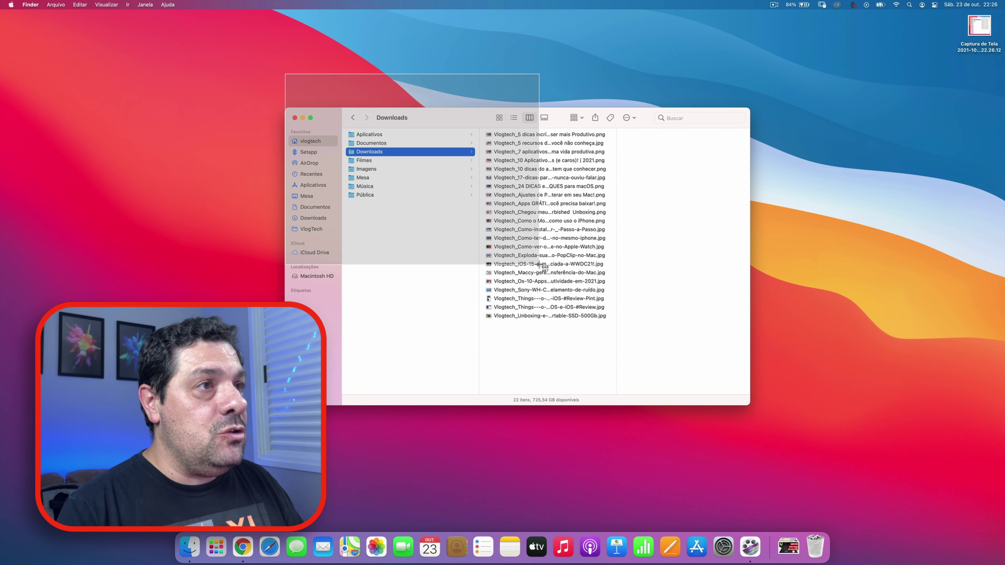
pyautogui.press('space')
pyautogui.moveTo(539, 264); pyautogui.dragTo(759, 294)
pyautogui.press('space')
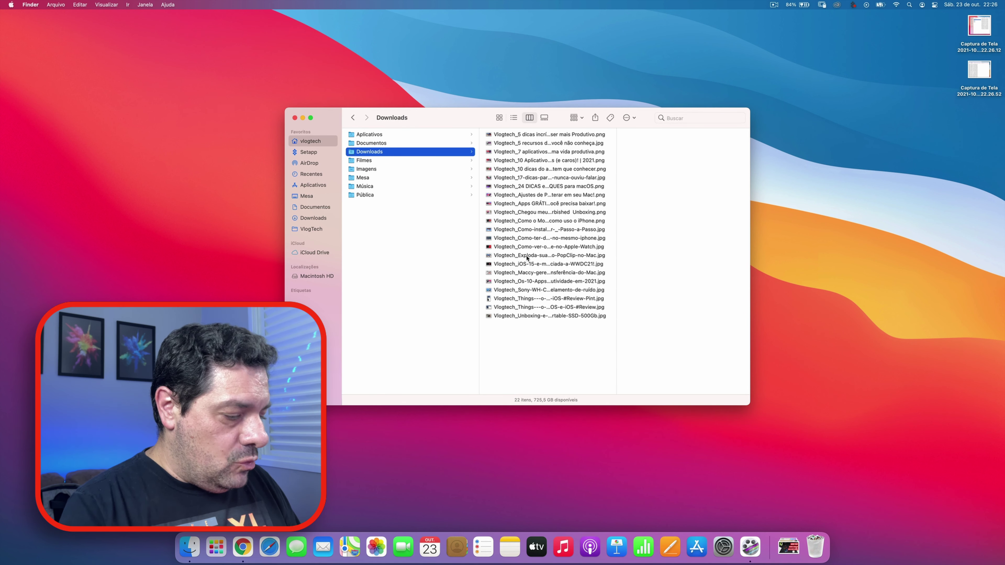
# Step: Capture only the Downloads window with its shadow and preview the saved screenshot in Quick Look
pyautogui.press('shift+super+4')
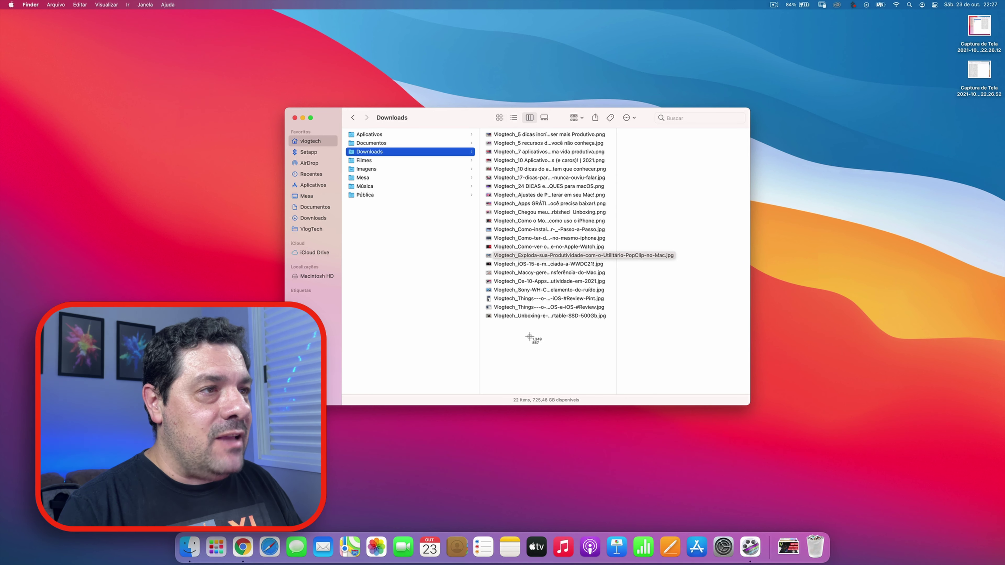
pyautogui.press('space')
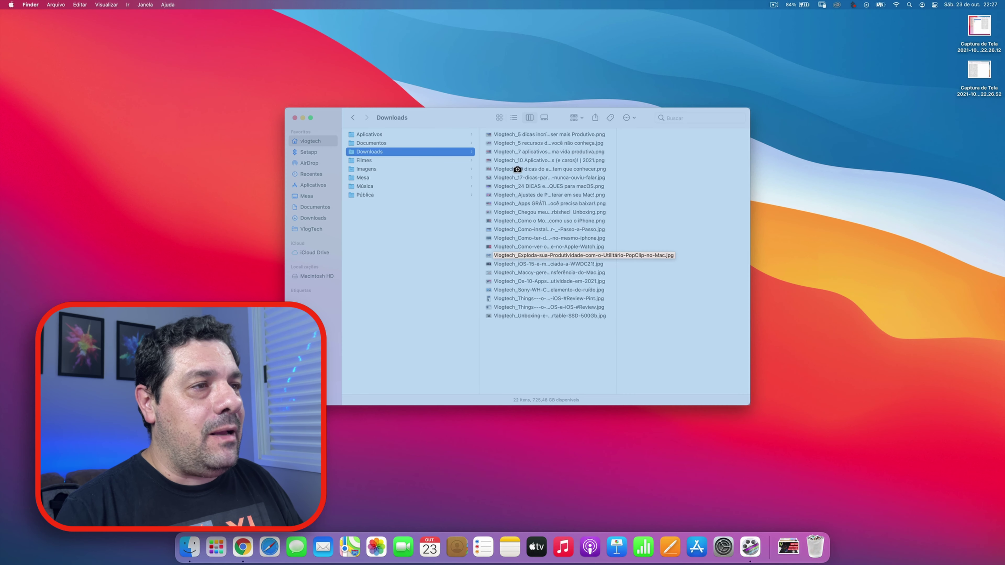
pyautogui.click(522, 232)
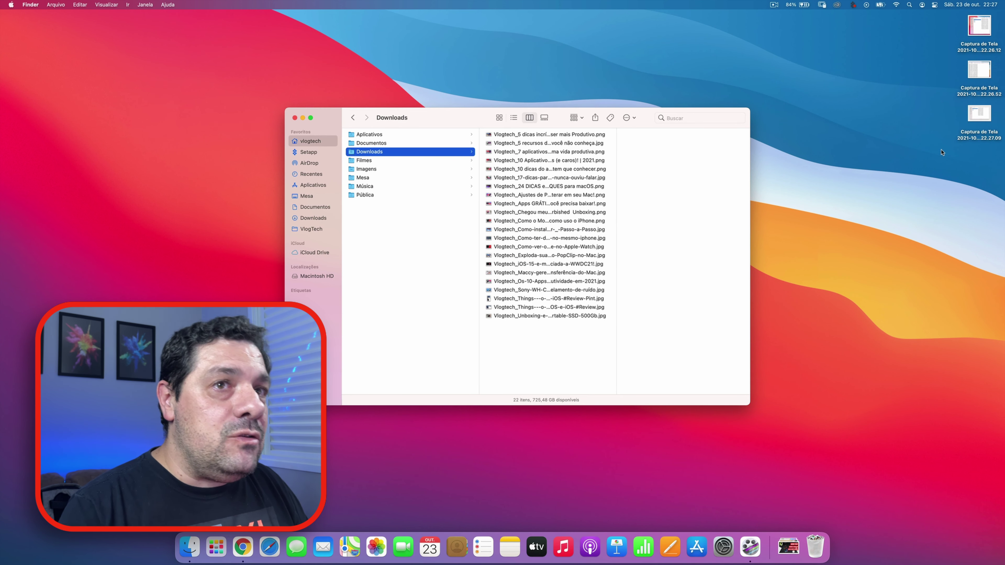
pyautogui.click(979, 115)
pyautogui.press('space')
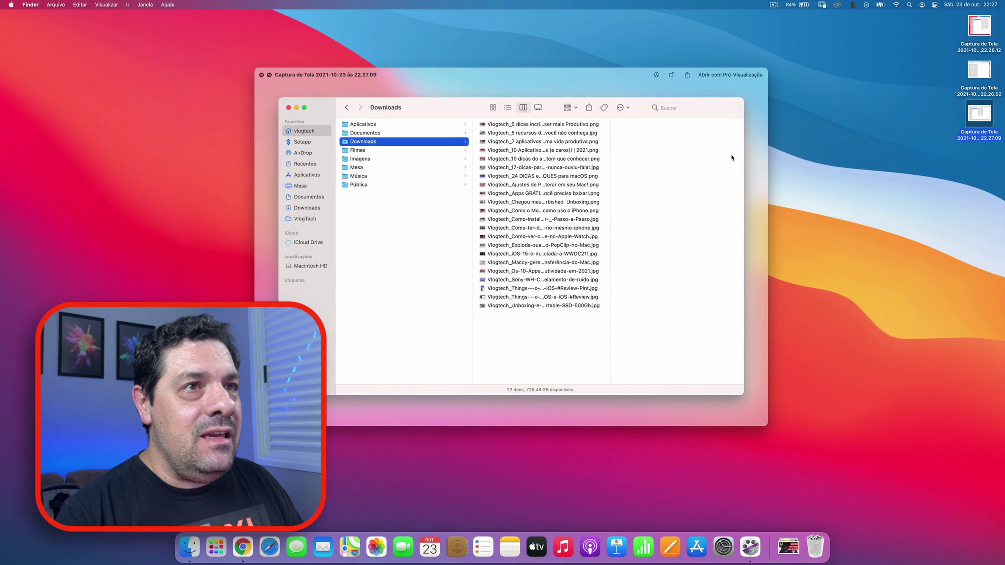
pyautogui.press('space')
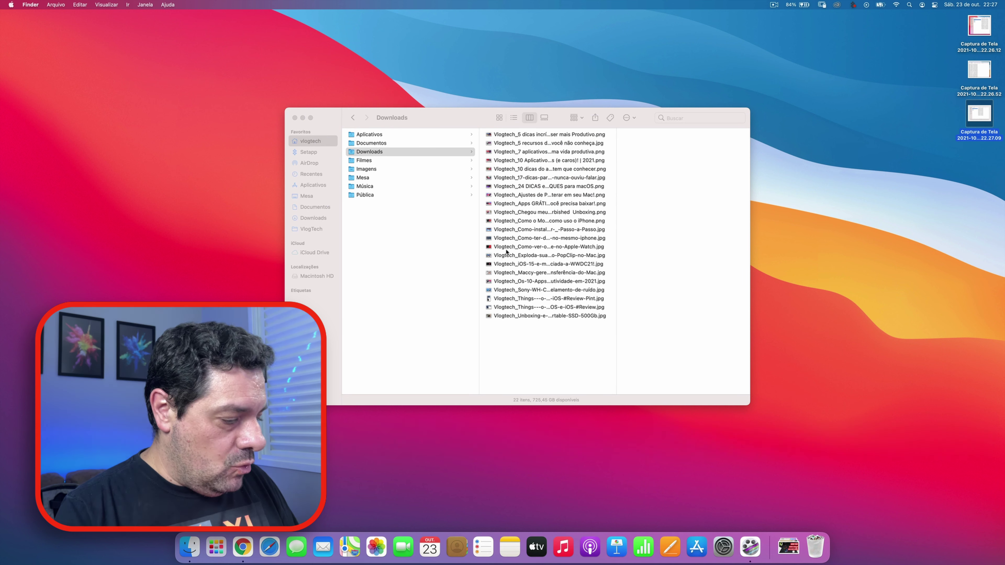
# Step: Capture the Downloads window without its shadow and compare it with the shadowed screenshot in Quick Look
pyautogui.press('shift+super+4')
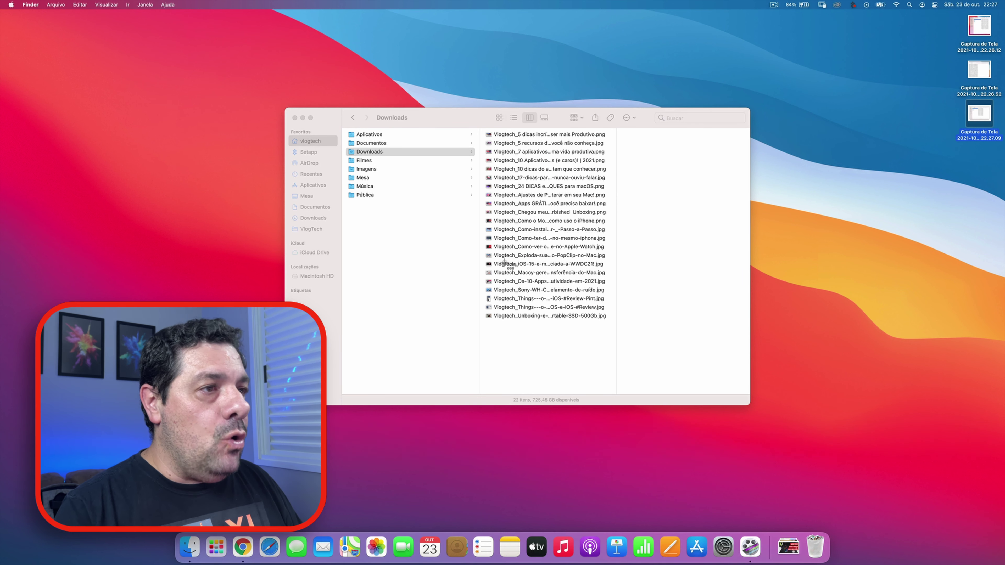
pyautogui.press('space')
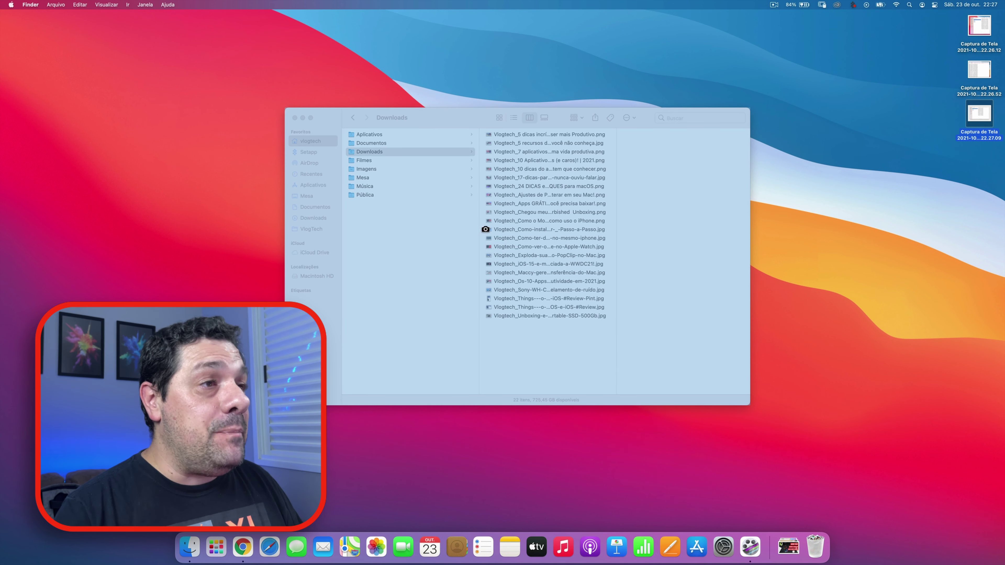
pyautogui.press('alt')
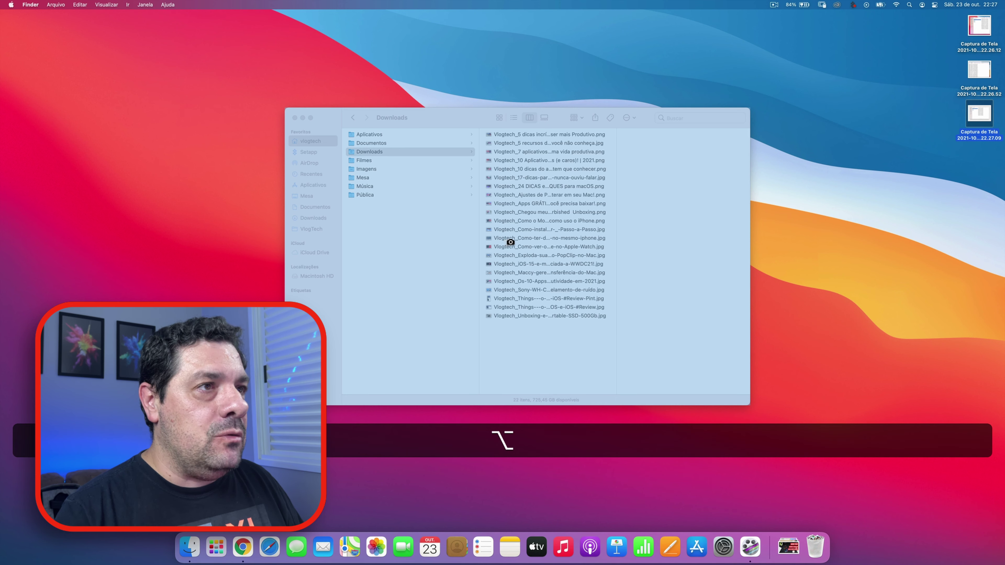
pyautogui.keyDown('alt'); pyautogui.click(510, 242); pyautogui.keyUp('alt')
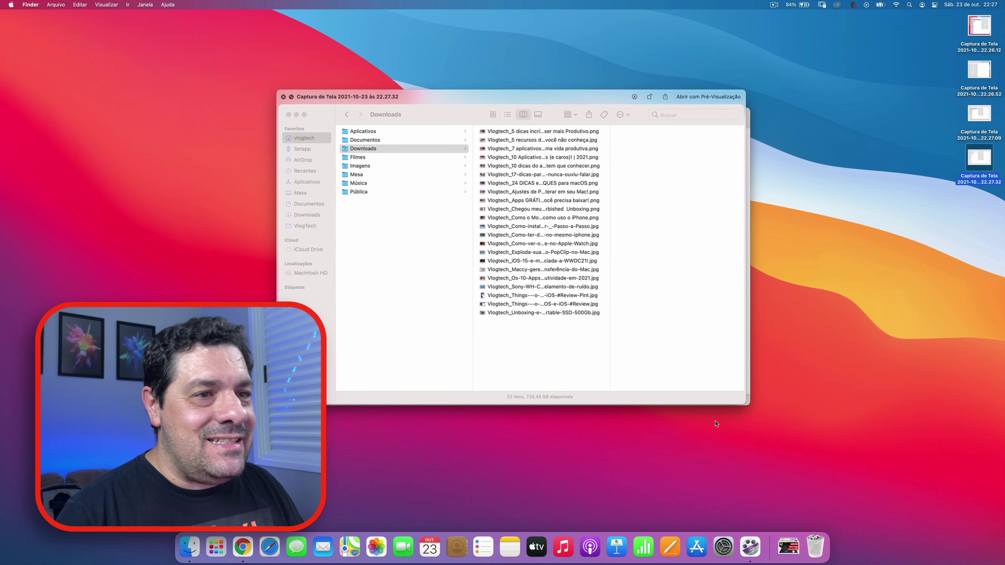
pyautogui.press('Up')
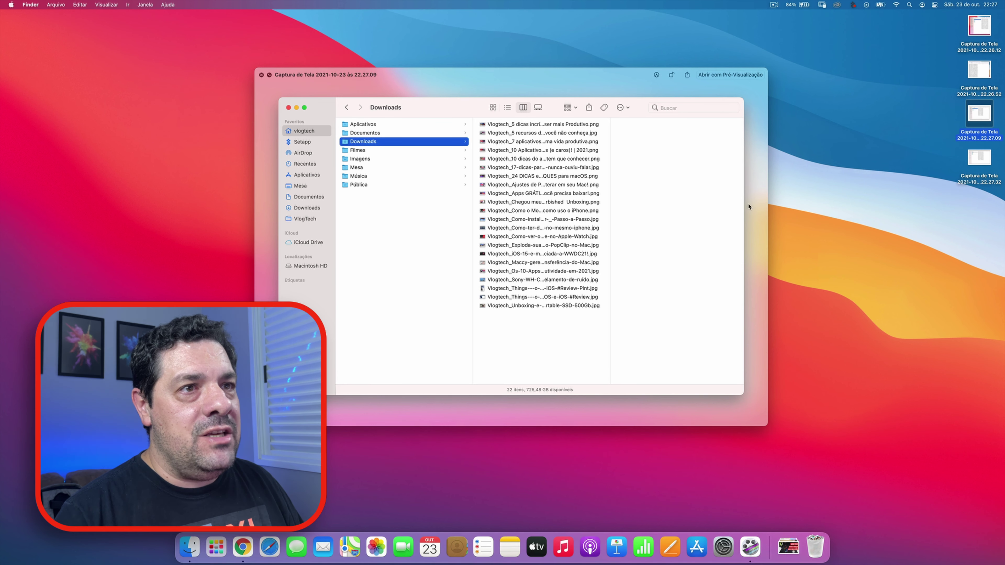
pyautogui.press('Down')
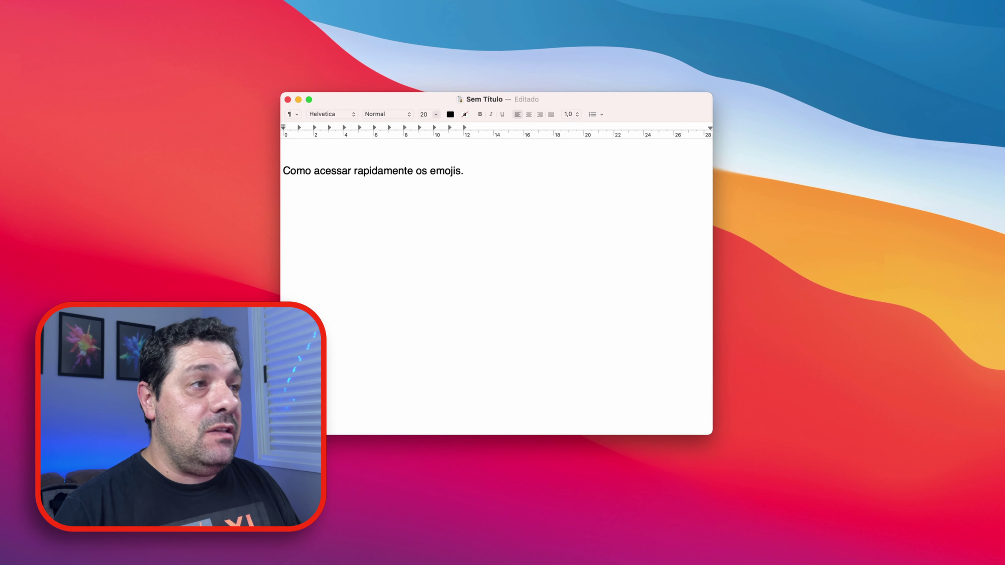
# Step: Insert the heart-eyes emoji on a new line below the sentence "Como acessar rapidamente os emojis." and start another line
pyautogui.press('Return')
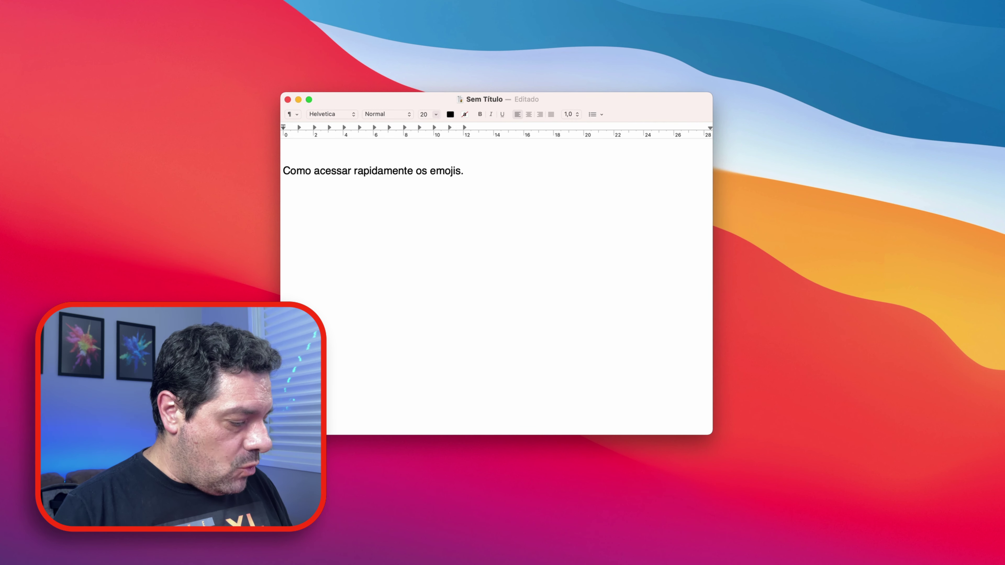
pyautogui.press('ctrl+super+space')
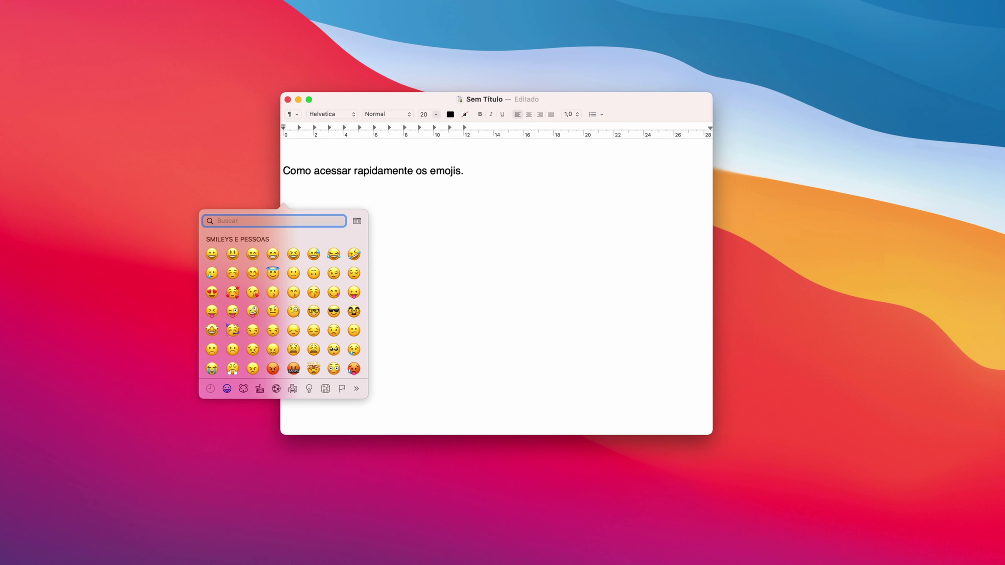
pyautogui.scroll(-3, 283, 305)
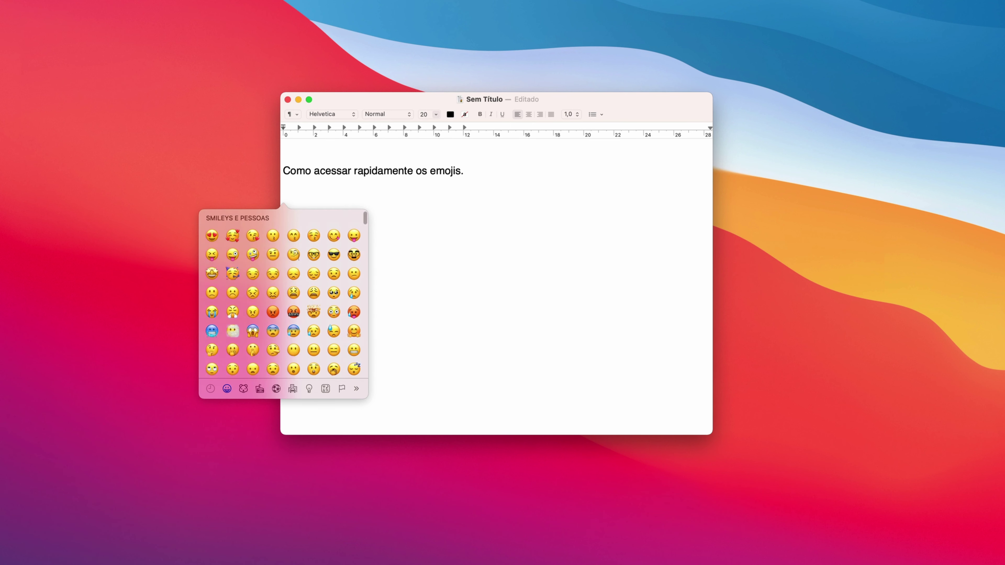
pyautogui.scroll(3, 283, 304)
pyautogui.click(211, 292)
pyautogui.press('Return')
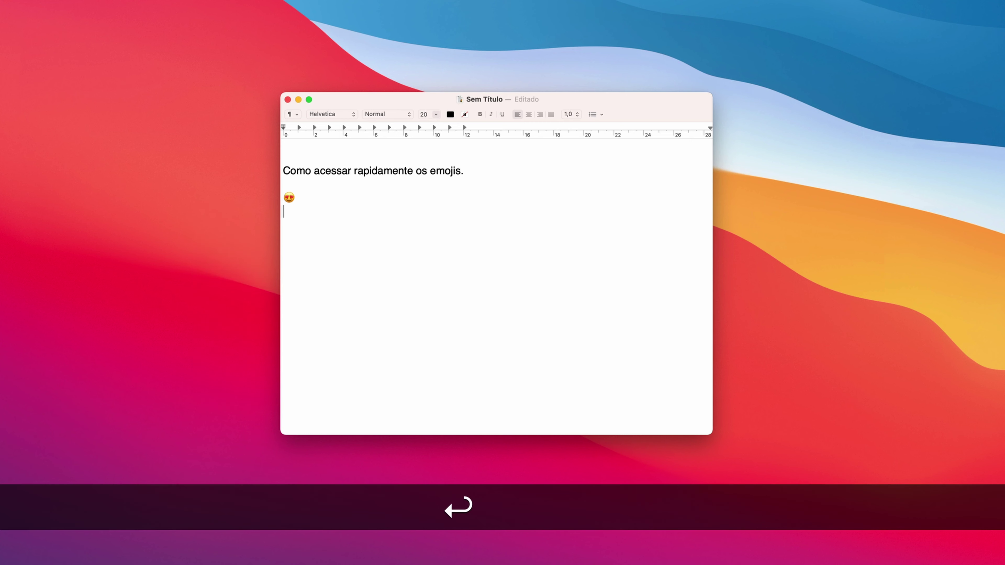
# Step: Insert the star-struck emoji on the empty line and enlarge both emojis
pyautogui.press('ctrl')
pyautogui.press('ctrl+super+space')
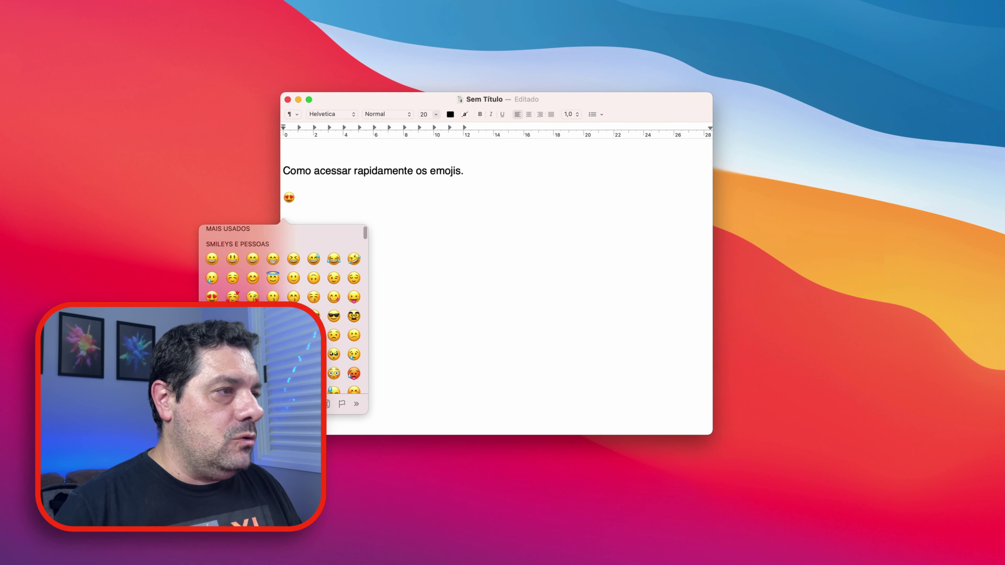
pyautogui.click(212, 335)
pyautogui.press('super')
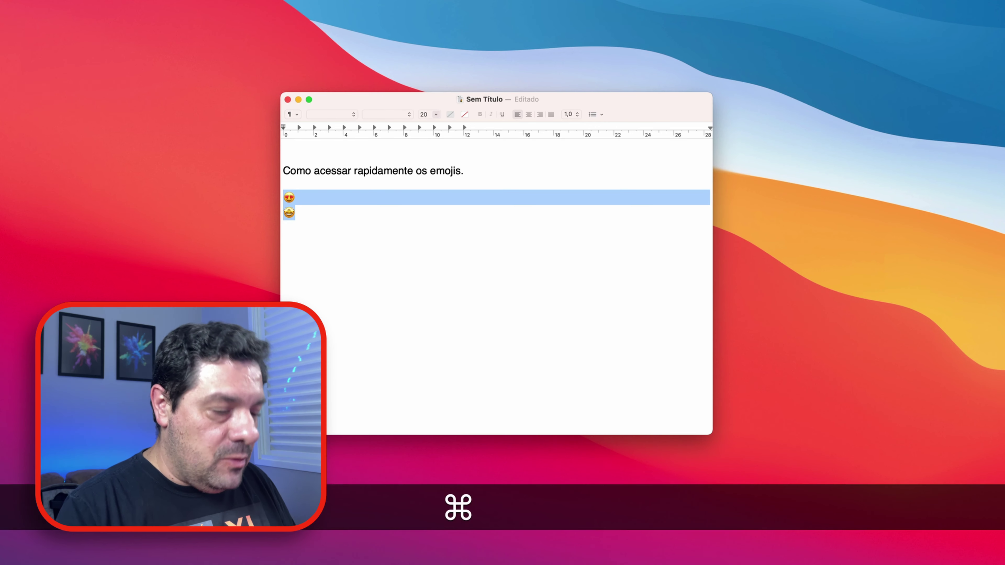
pyautogui.press('super+equal')
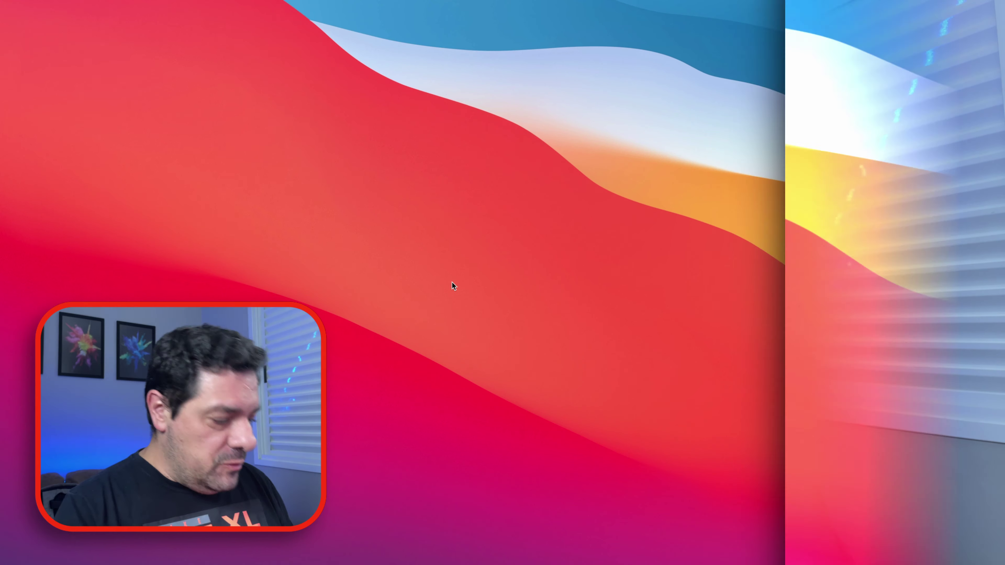
# Step: Open Terminal and enter the command "defaults write com.apple.screencapture type JPG" at the prompt
pyautogui.press('super+space')
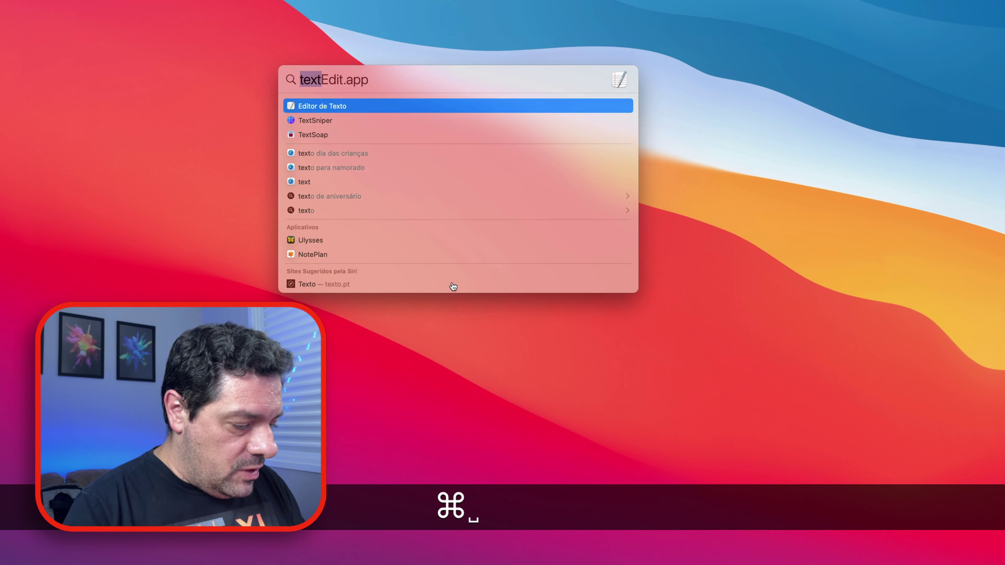
pyautogui.write('termi')
pyautogui.press('Return')
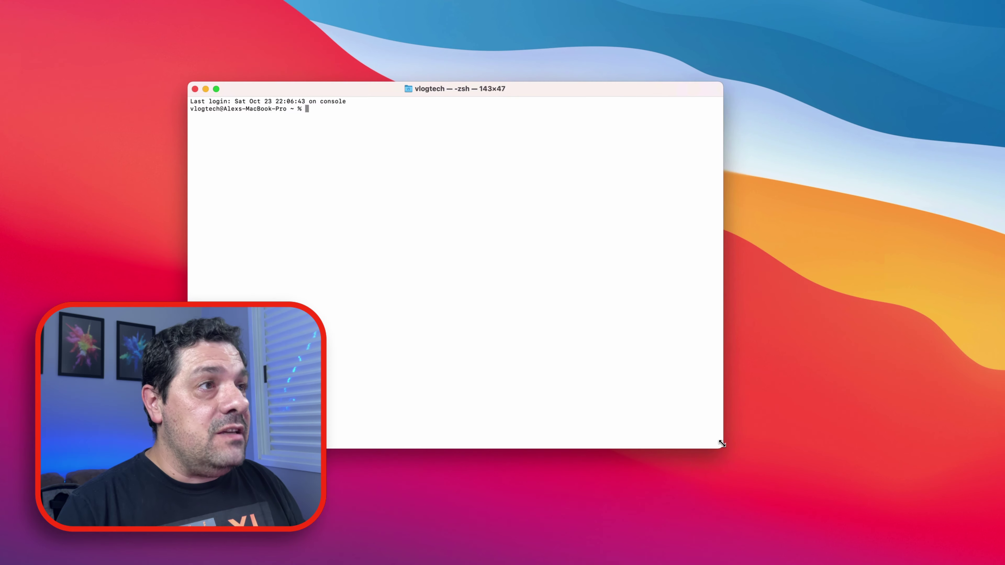
pyautogui.moveTo(379, 89); pyautogui.dragTo(454, 71)
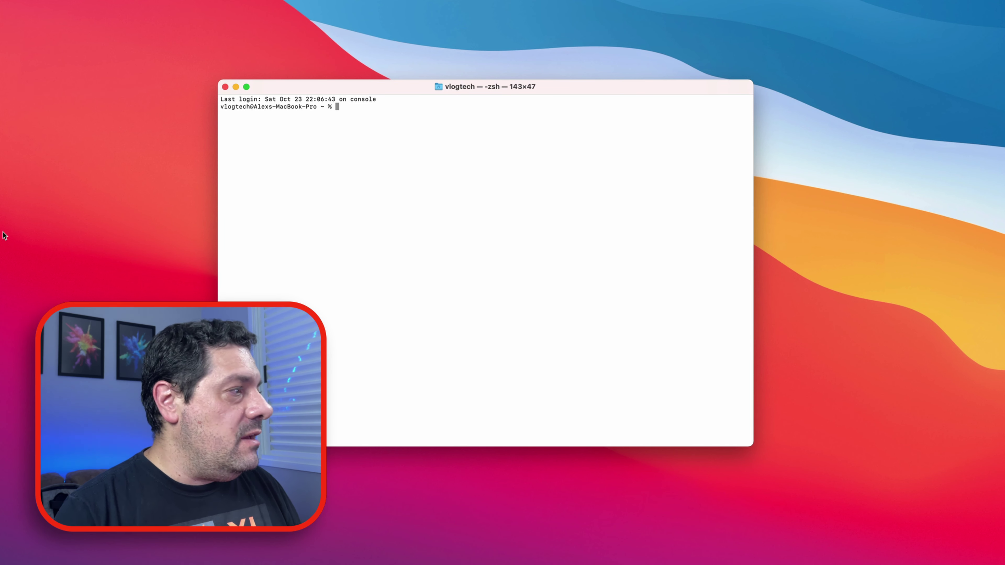
pyautogui.write('defaults write com.apple.screencapture type JPG')
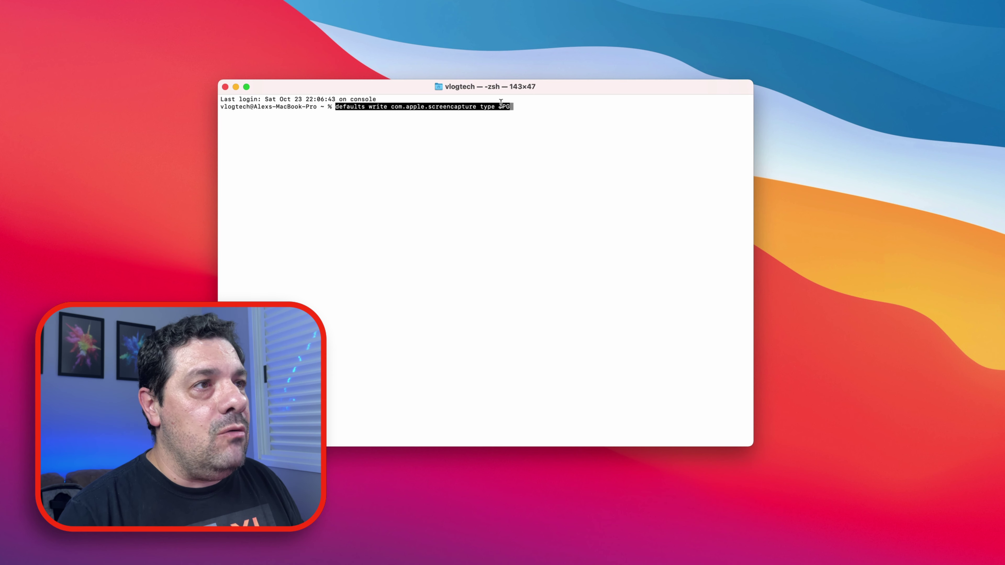
pyautogui.press('Right')
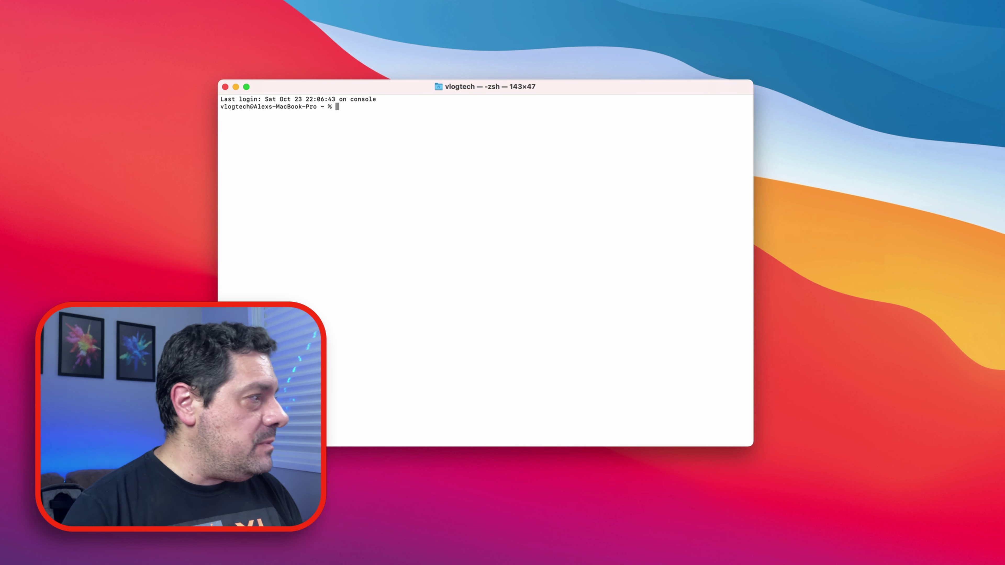
# Step: Run the caffeinate command in Terminal to keep the Mac awake, and stop it
pyautogui.write('caffein')
pyautogui.press('BackSpace')
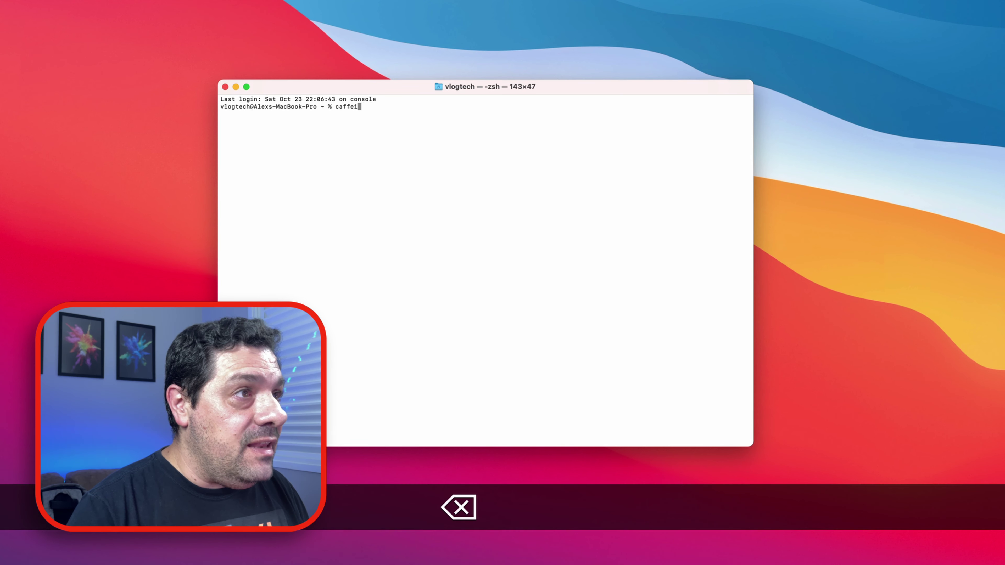
pyautogui.write('nate')
pyautogui.press('Return')
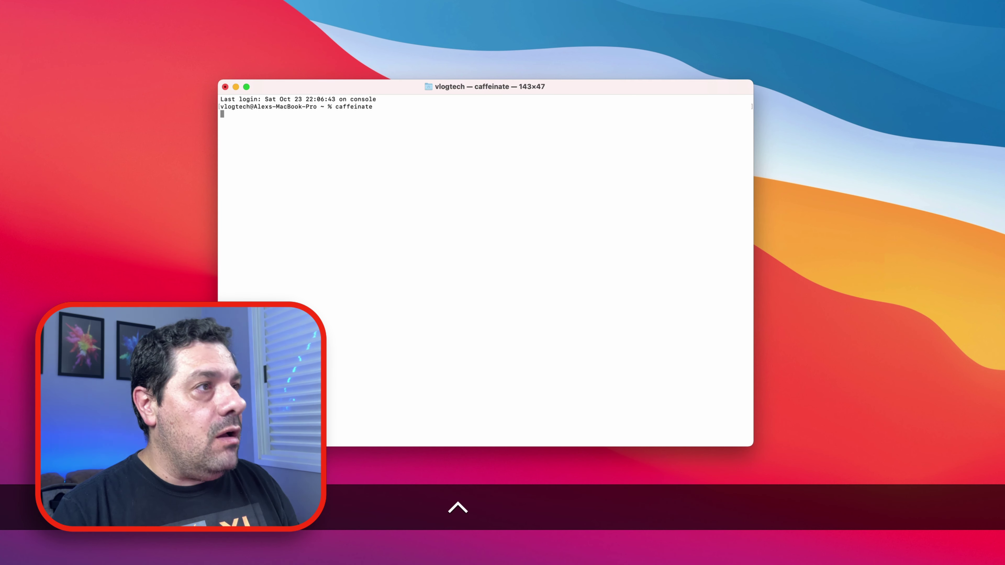
pyautogui.hotkey('ctrl', 'c')
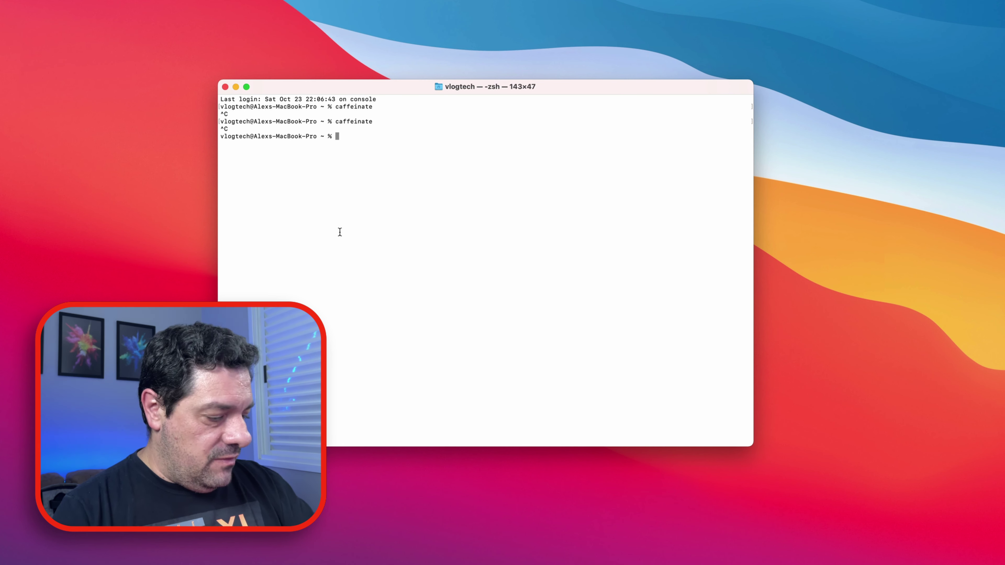
# Step: Run "defaults write com.apple.dock persistent-apps -array-add '{"tile-type"="spacer-tile";}'; killall Dock" and move the new spacer between Maps and Photos
pyautogui.press('super+v')
pyautogui.press('Right')
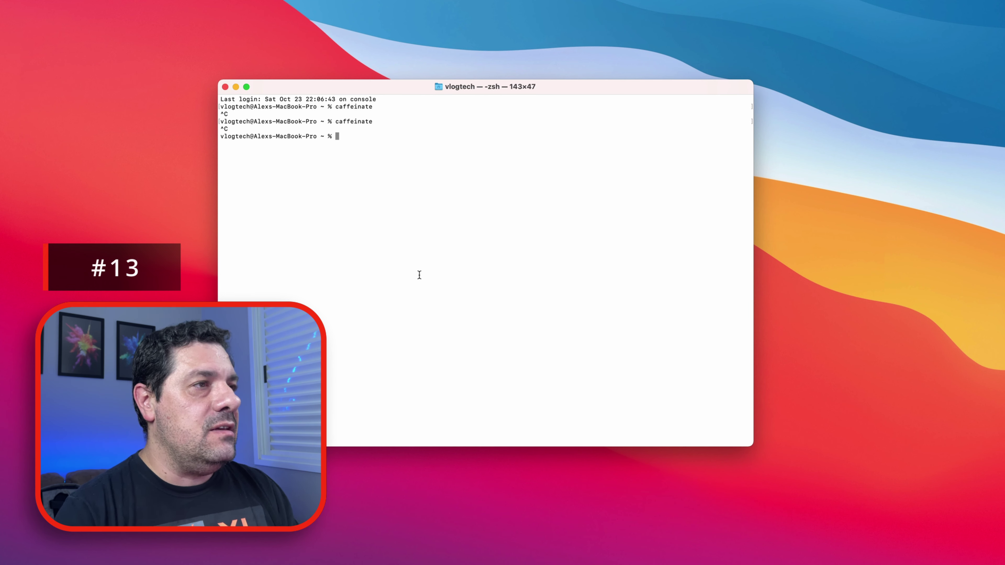
pyautogui.press('super+v')
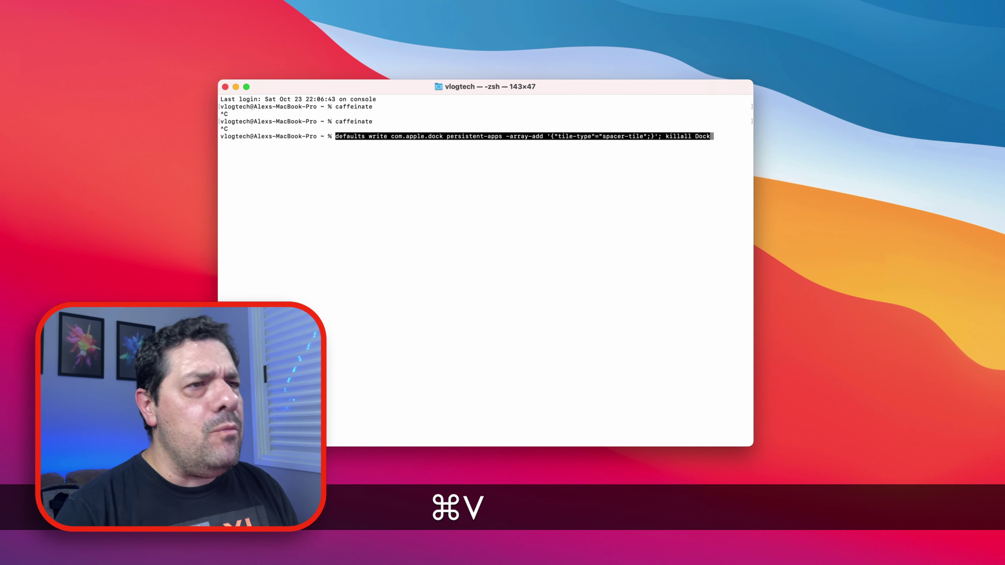
pyautogui.press('Right')
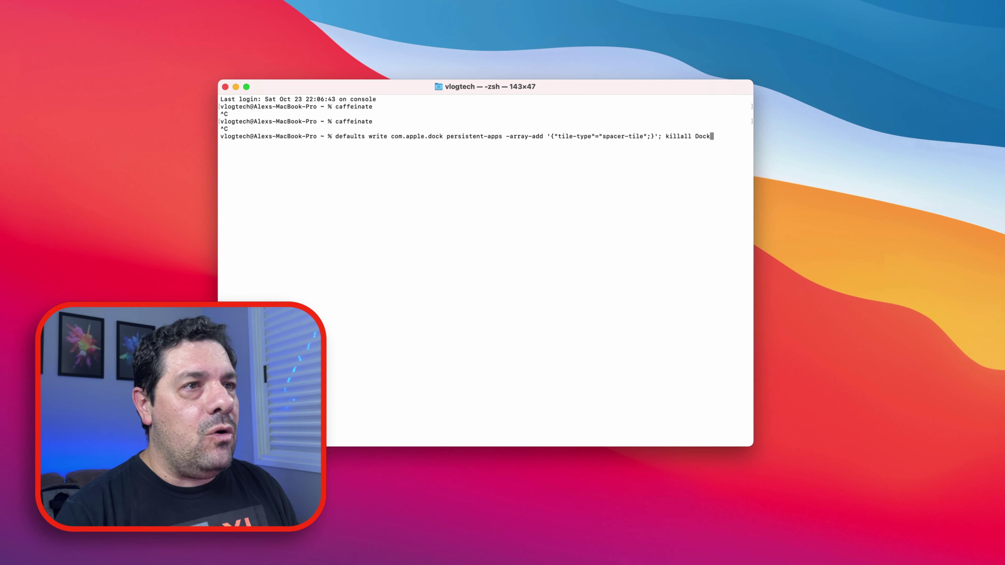
pyautogui.press('Return')
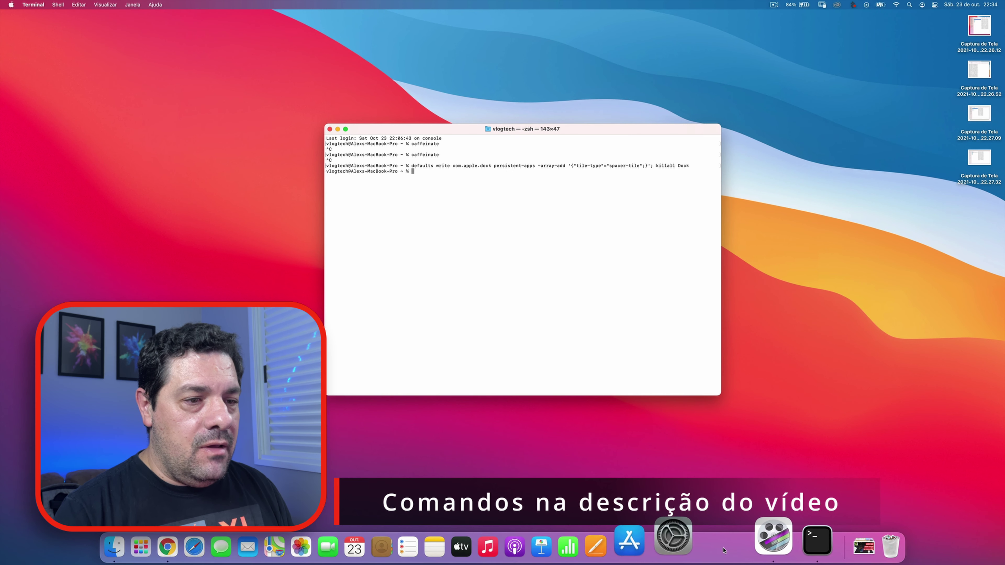
pyautogui.moveTo(726, 549); pyautogui.dragTo(368, 521)
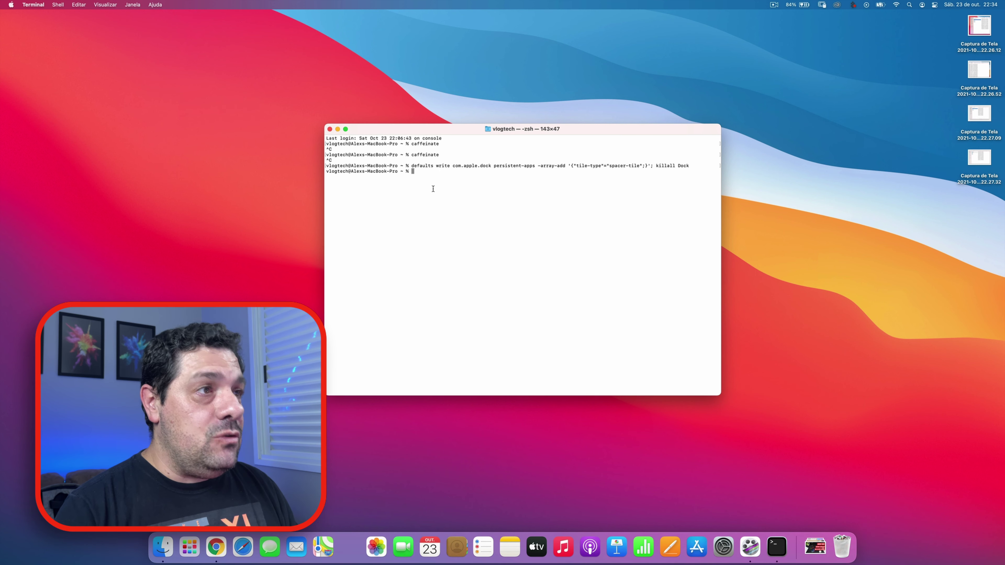
# Step: Run the Dock spacer command two more times and remove the spacer between Notes and TV from the Dock
pyautogui.press('super+v')
pyautogui.press('Return')
pyautogui.press('cmd+v')
pyautogui.press('Return')
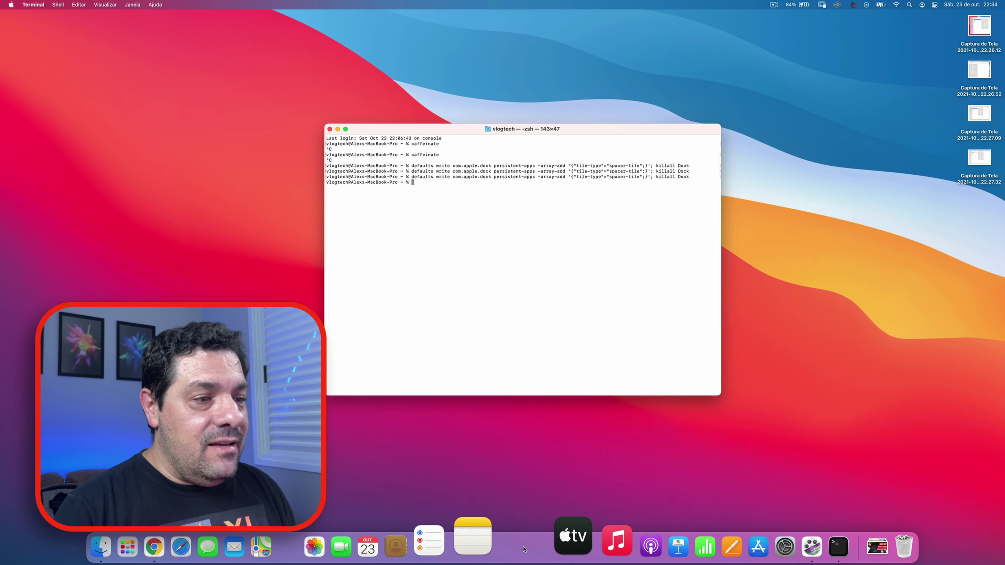
pyautogui.moveTo(524, 540); pyautogui.dragTo(524, 352)
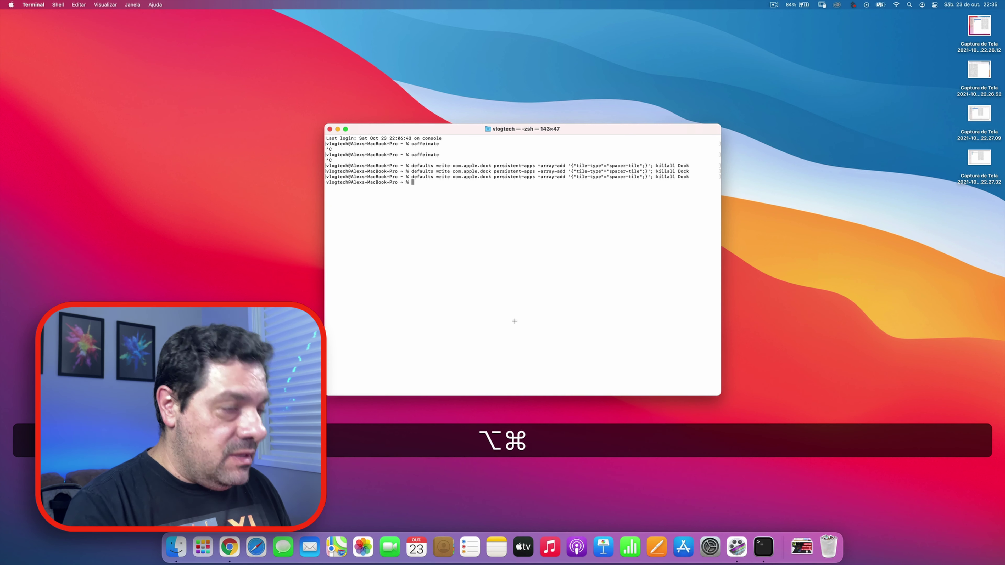
# Step: Turn on automatic hiding of the Dock and run "defaults write com.apple.dock autohide-time-modifier -float 0; killall Dock" in Terminal
pyautogui.press('alt+super+d')
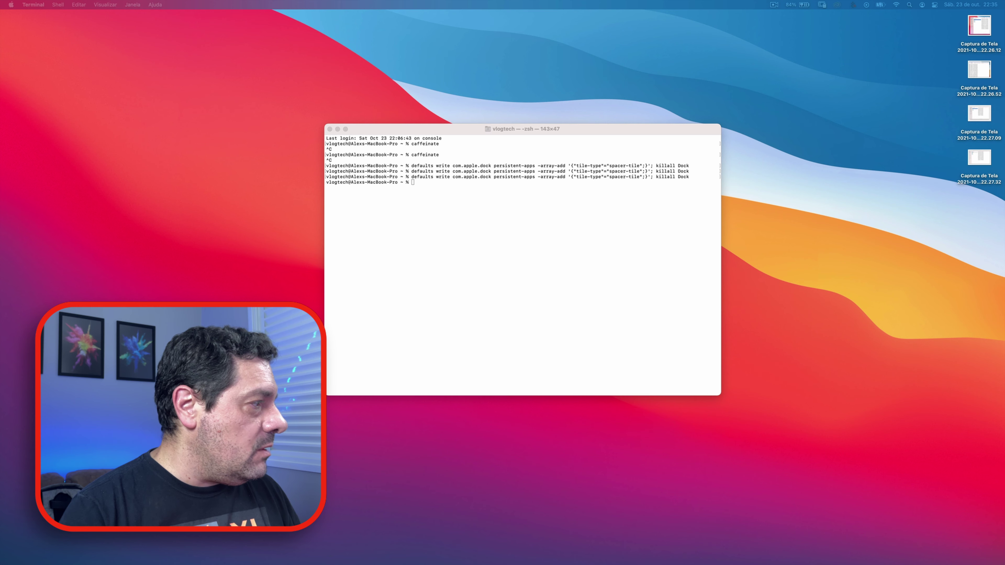
pyautogui.press('cmd+Tab')
pyautogui.press('cmd+v')
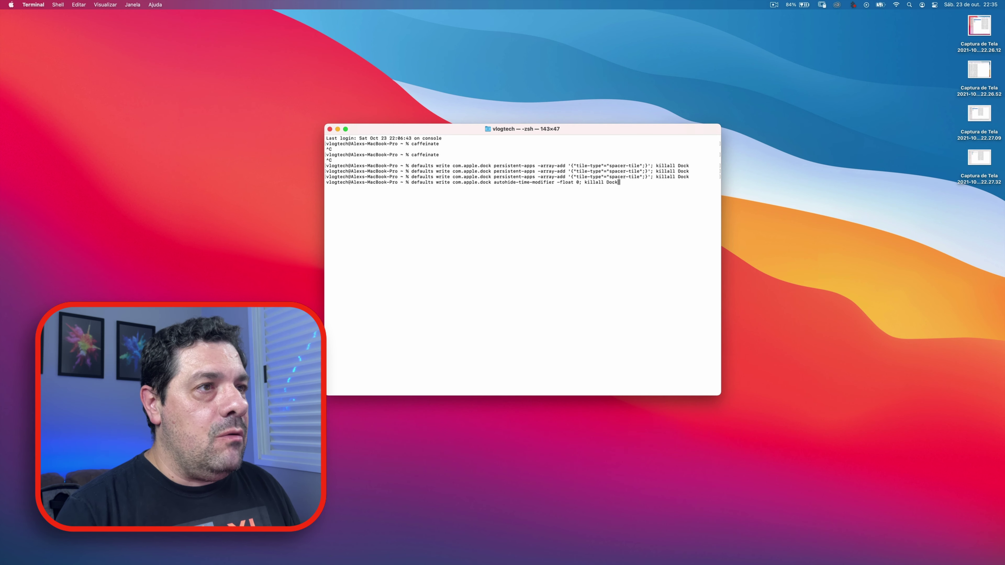
pyautogui.press('Return')
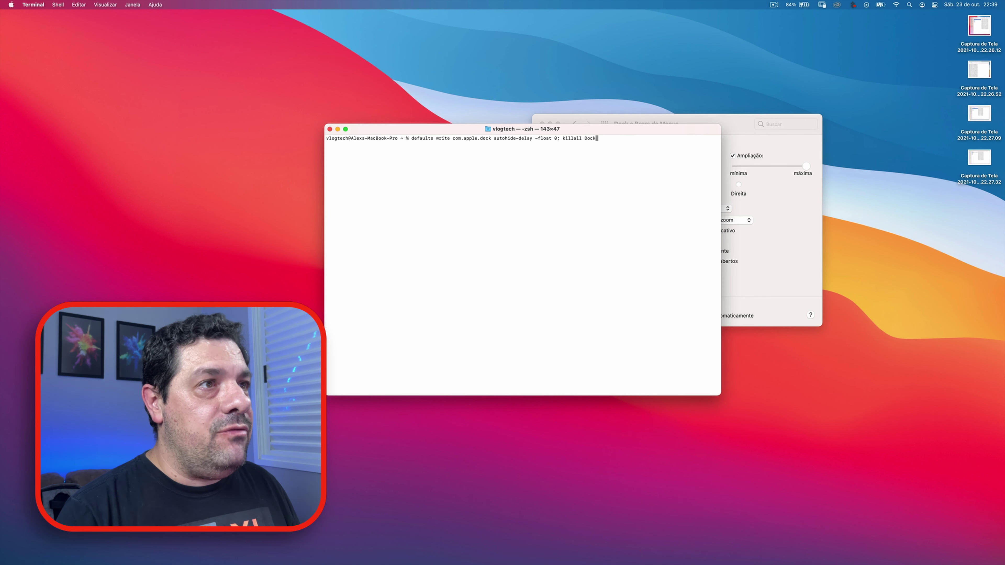
# Step: Run "defaults write com.apple.dock autohide-delay -float 0; killall Dock" and reveal the hidden Dock
pyautogui.press('Return')
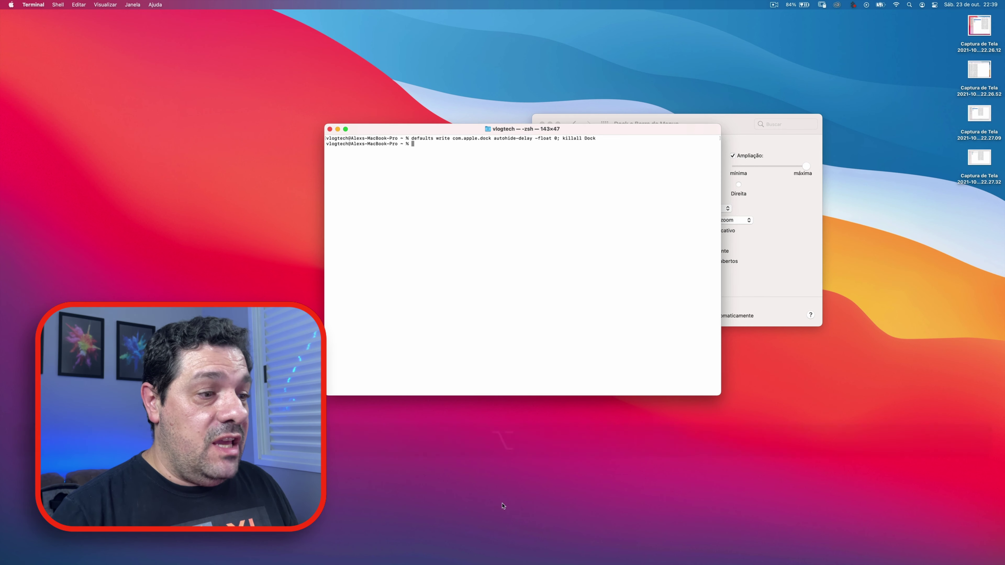
pyautogui.moveTo(502, 563)
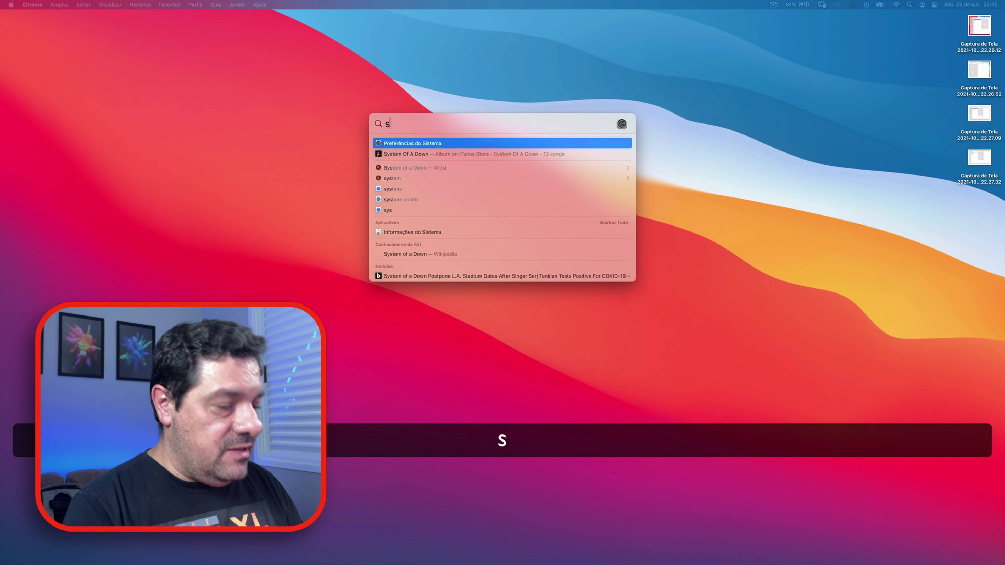
# Step: In System Preferences, set the screen's top-right hot corner (Cantos de Acesso Rápido) to "Iniciar o Protetor de Tela"
pyautogui.press('Return')
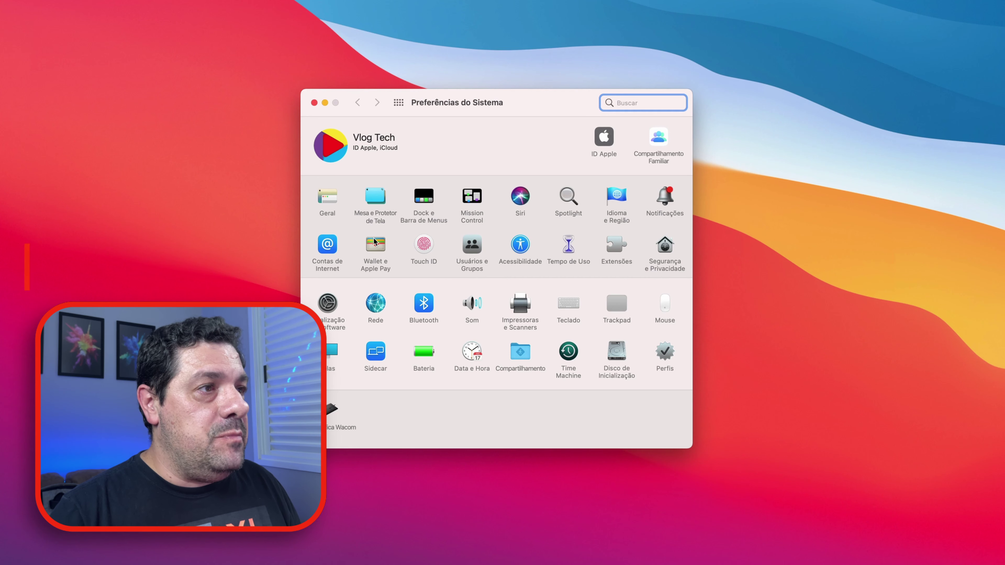
pyautogui.click(372, 198)
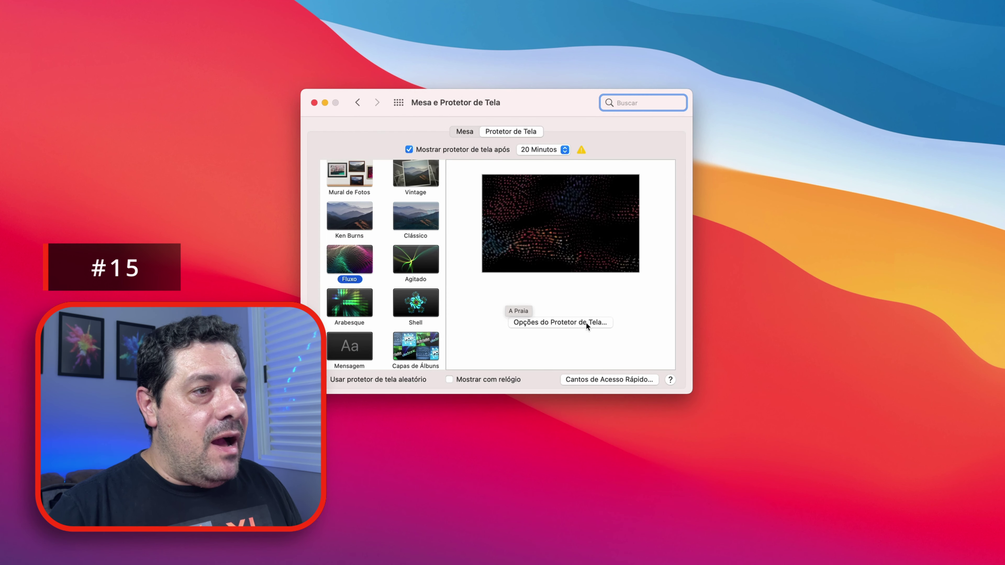
pyautogui.click(601, 379)
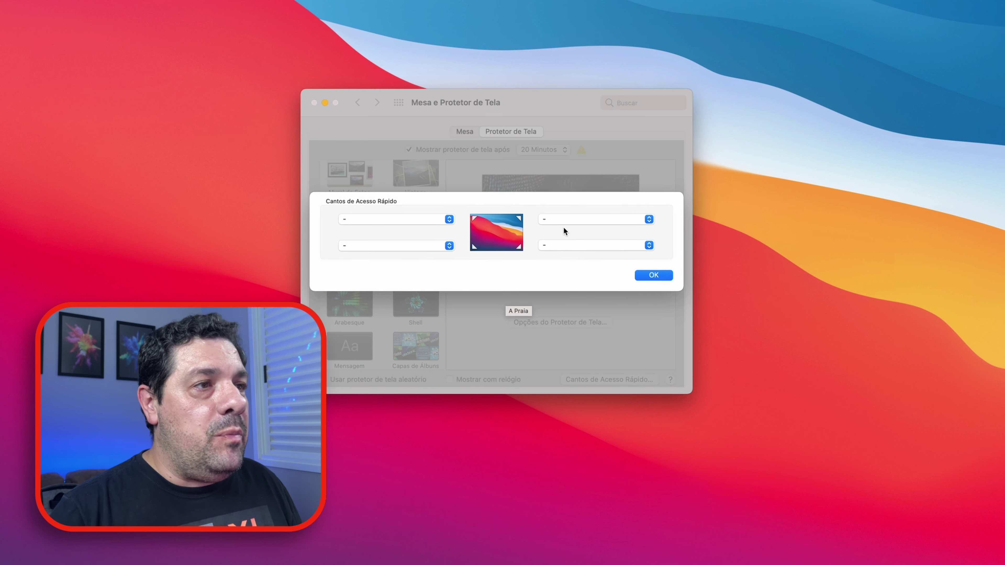
pyautogui.click(364, 216)
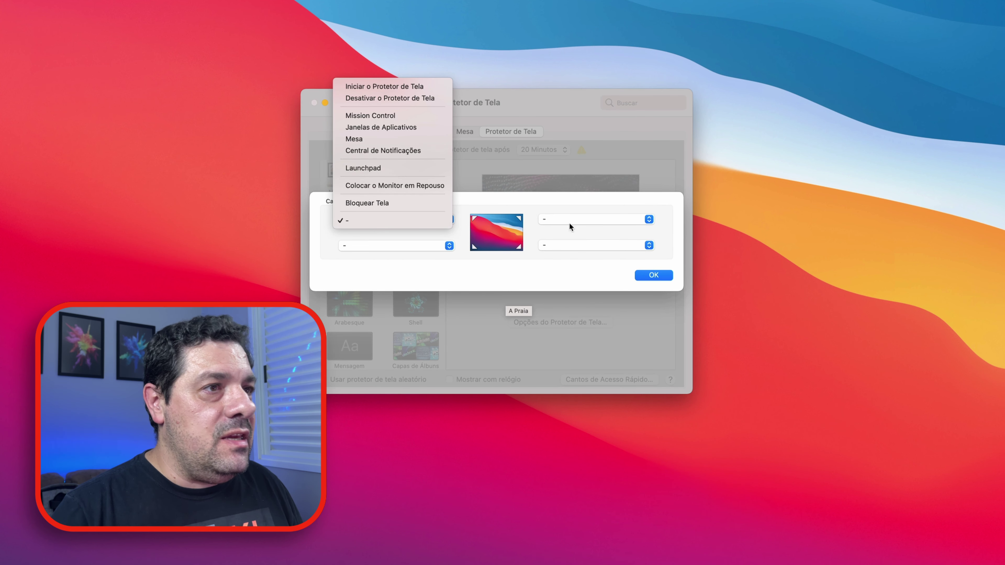
pyautogui.click(585, 220)
pyautogui.click(575, 219)
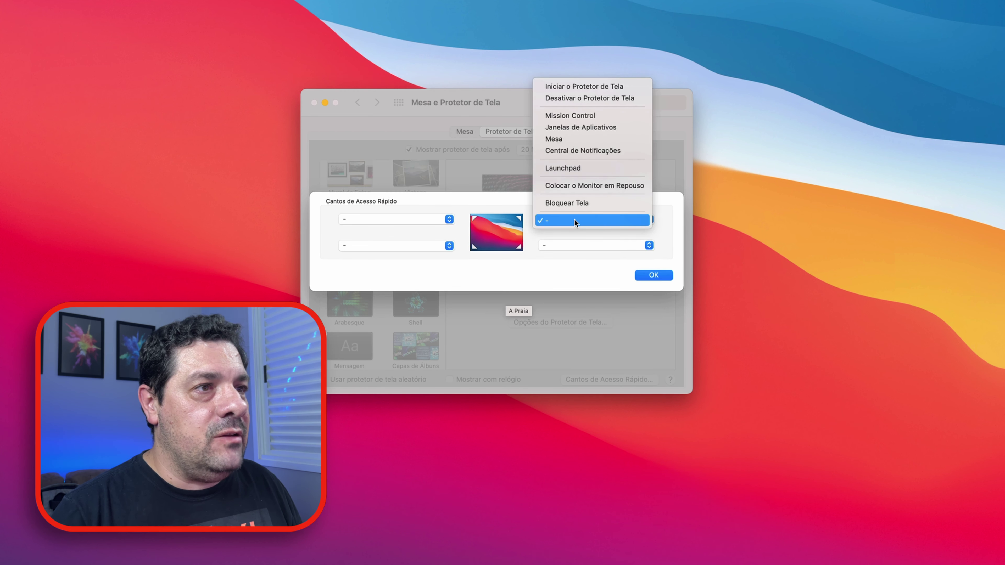
pyautogui.click(580, 87)
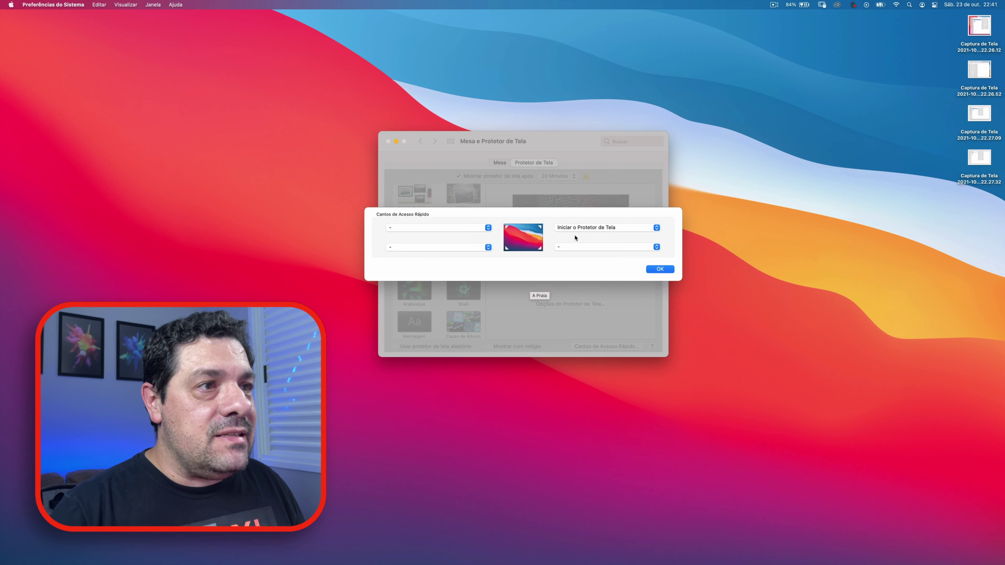
# Step: Change the top-right hot corner action to "⌥ Iniciar o Protetor de Tela" so it requires the Option modifier
pyautogui.click(577, 230)
pyautogui.press('alt')
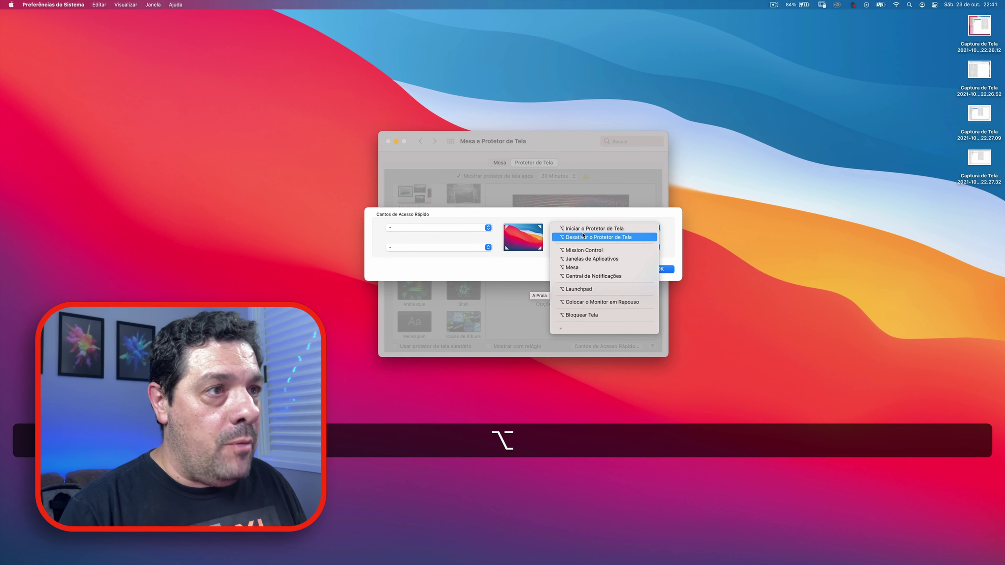
pyautogui.click(574, 229)
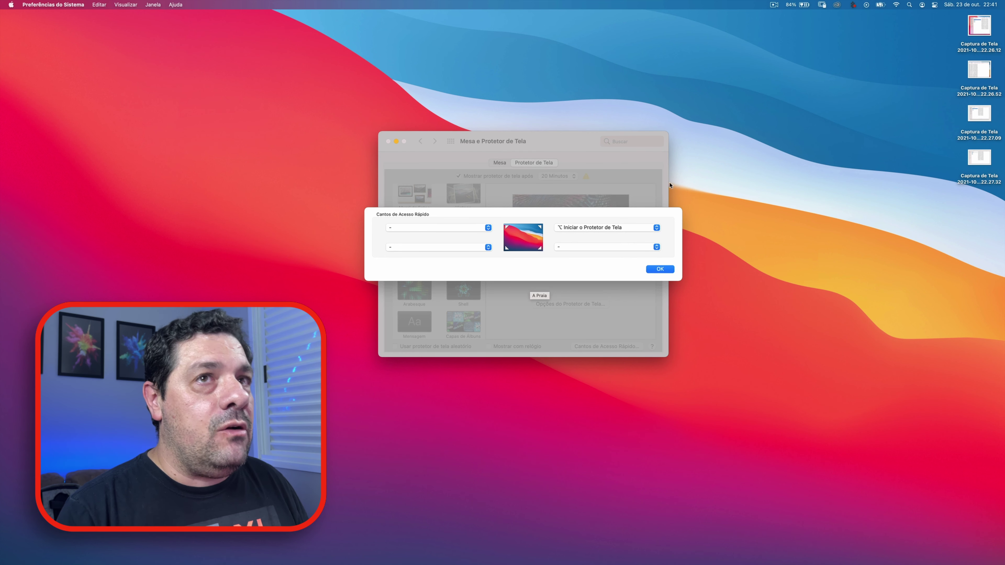
# Step: Check the Option and Command modifier variants for the top-right hot corner, keeping "⌥ Iniciar o Protetor de Tela" selected
pyautogui.press('alt')
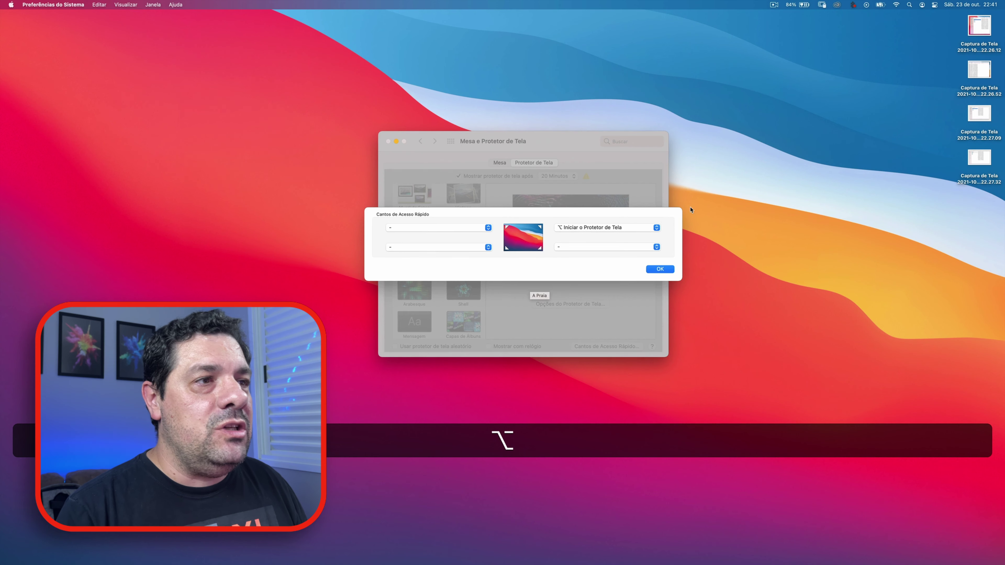
pyautogui.click(585, 228)
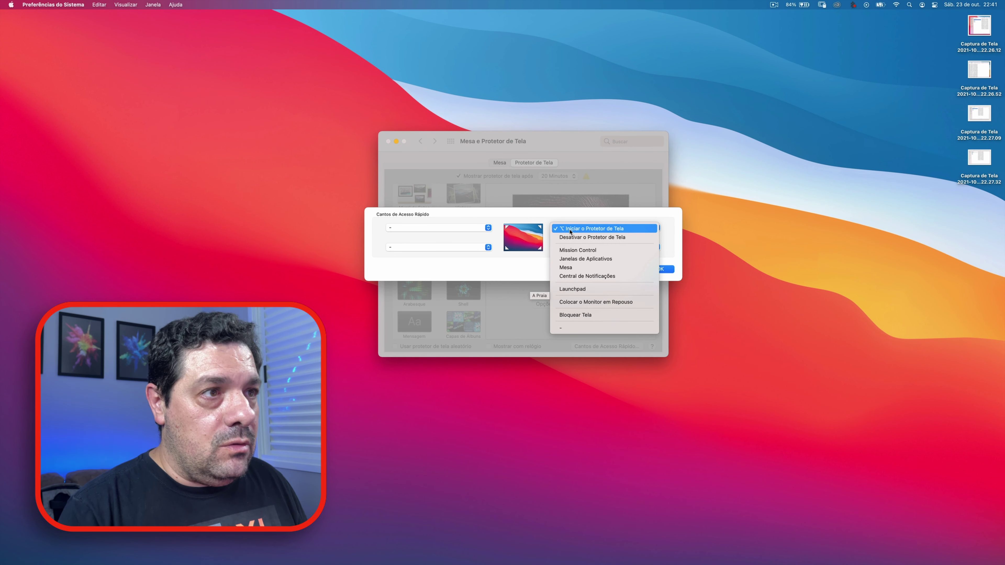
pyautogui.press('alt')
pyautogui.press('alt+super')
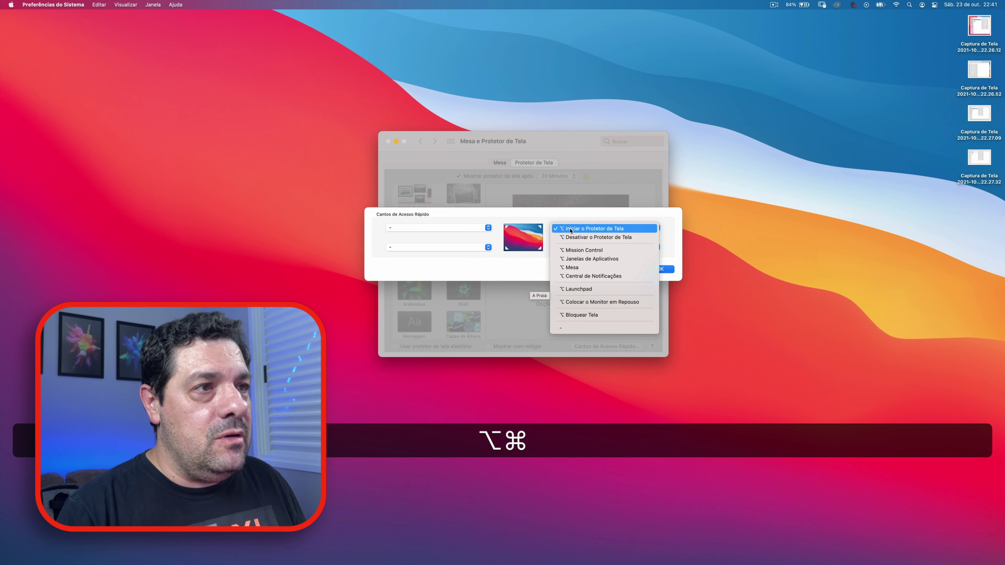
pyautogui.keyDown('alt'); pyautogui.click(572, 231); pyautogui.keyUp('alt')
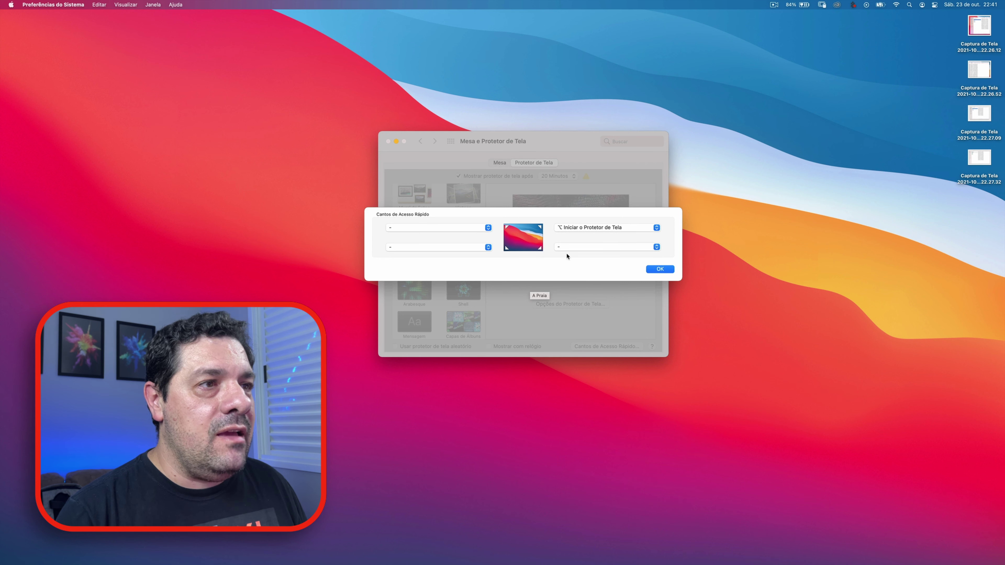
# Step: Set the screen's bottom-right hot corner to "⌥ Bloquear Tela" with the Option modifier and confirm the hot corner settings
pyautogui.click(571, 248)
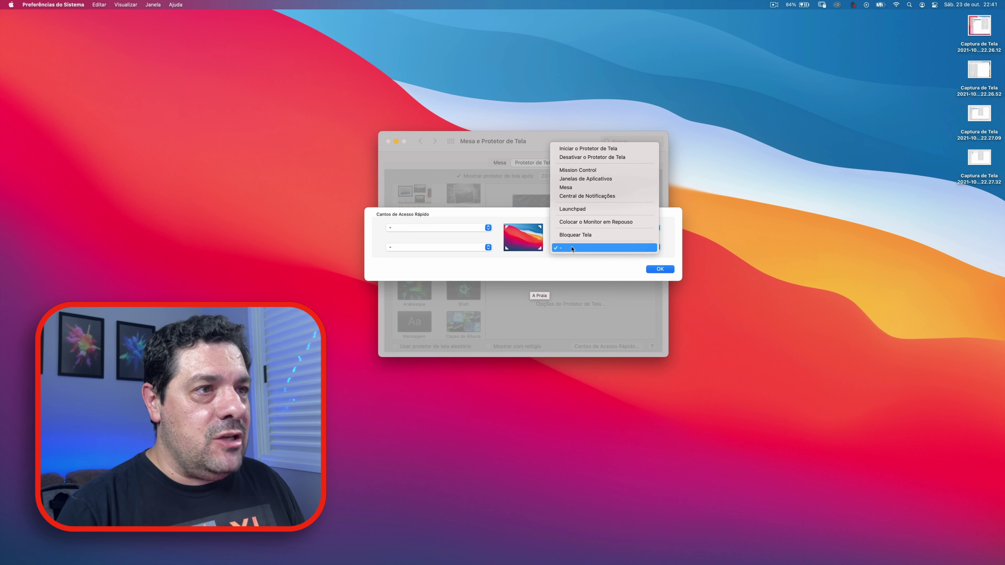
pyautogui.press('alt')
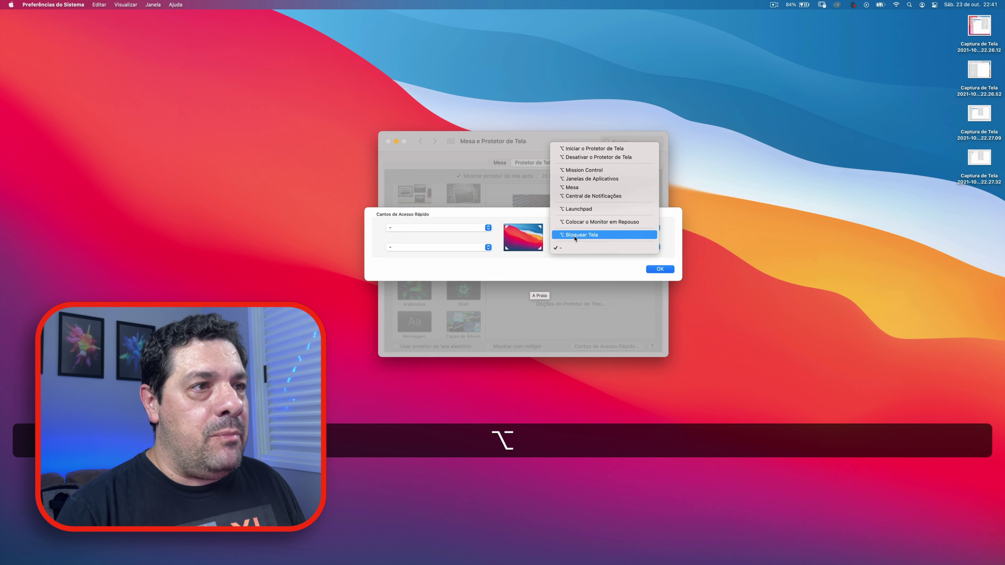
pyautogui.keyDown('alt'); pyautogui.click(575, 235); pyautogui.keyUp('alt')
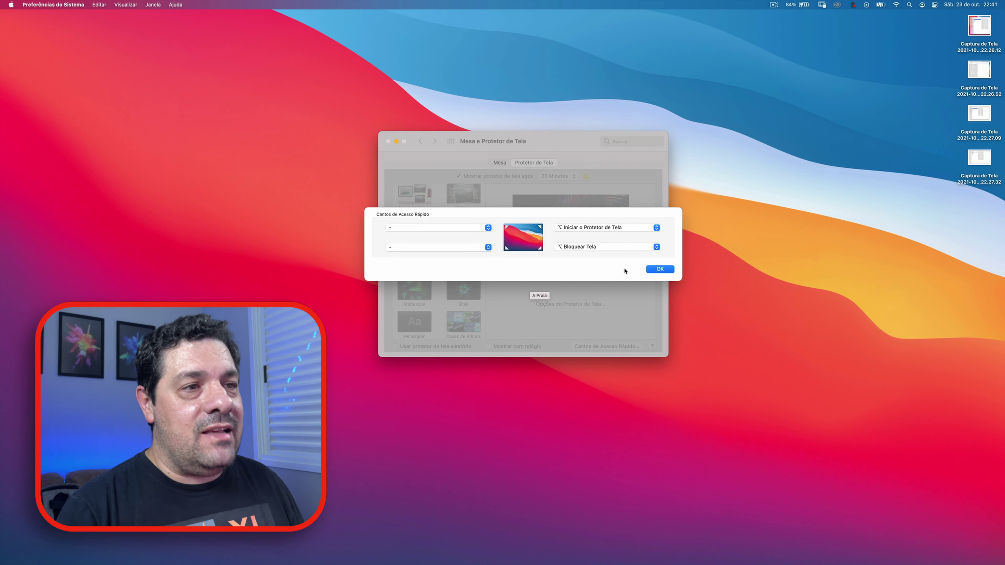
pyautogui.click(658, 269)
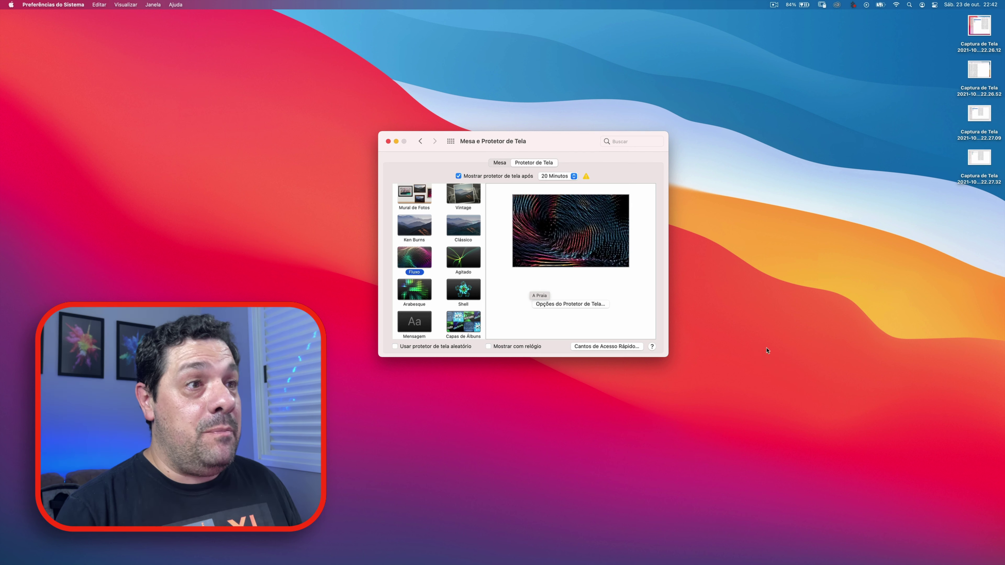
pyautogui.press('alt')
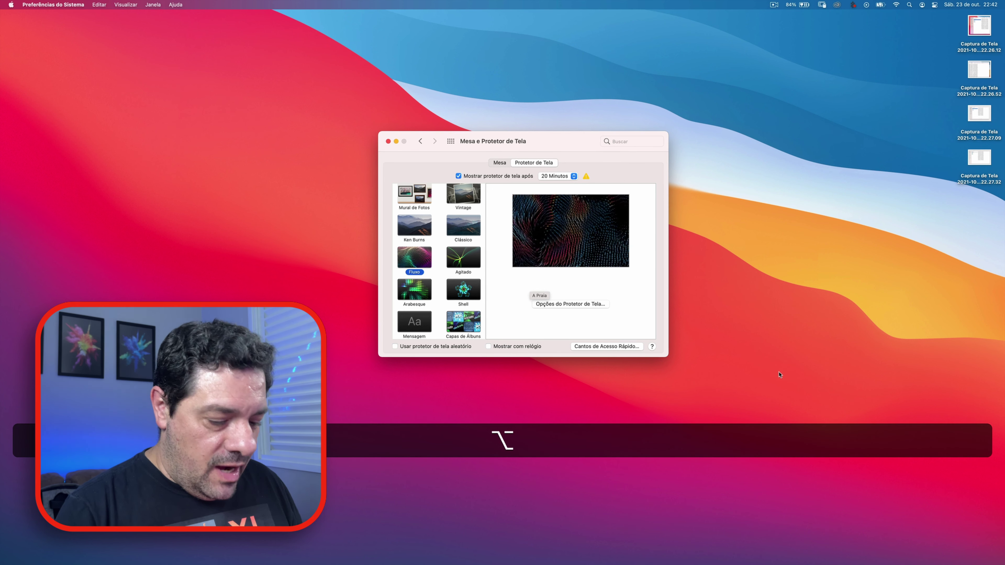